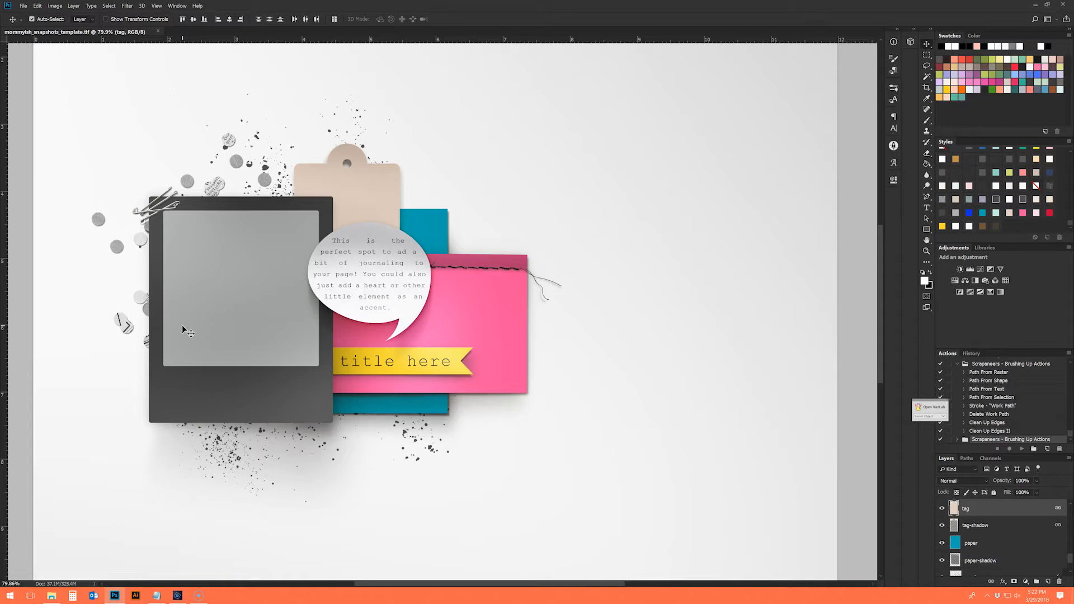
pyautogui.click(133, 97)
pyautogui.click(940, 507)
pyautogui.click(940, 507)
# - Load the mommyish_cu_inked-edge-cs action file from the Mommyish - Inked Edge Actions for PSE & CS-CC folder
pyautogui.click(1068, 352)
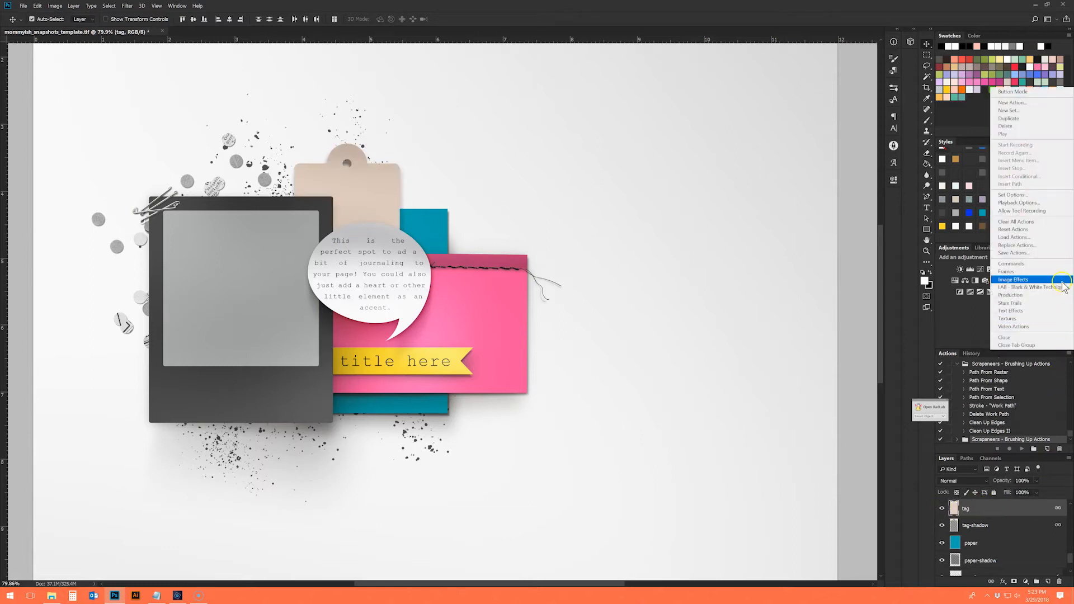
pyautogui.click(1026, 237)
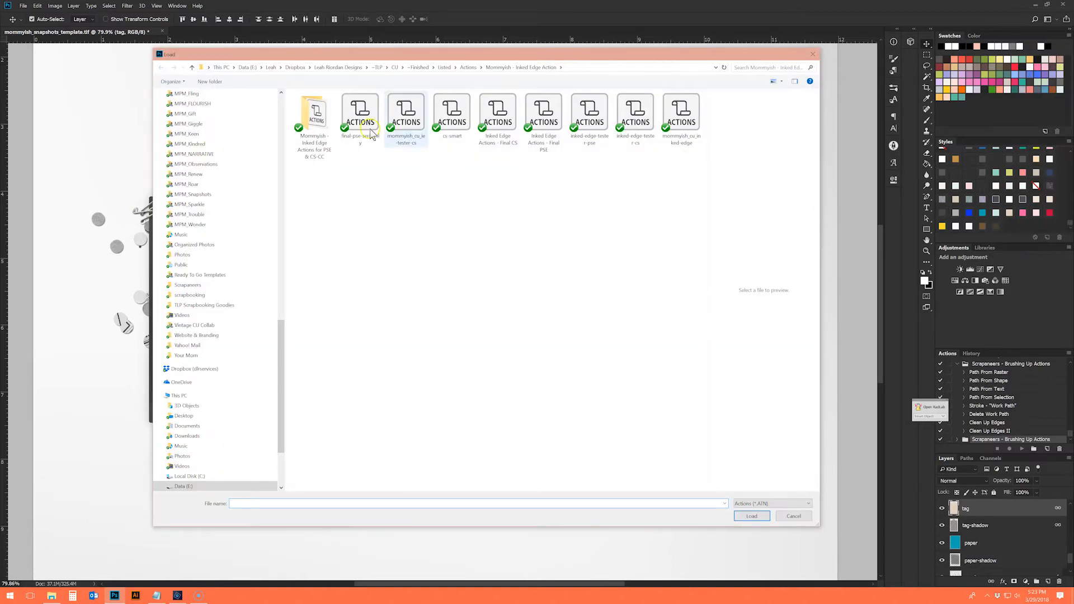
pyautogui.doubleClick(315, 117)
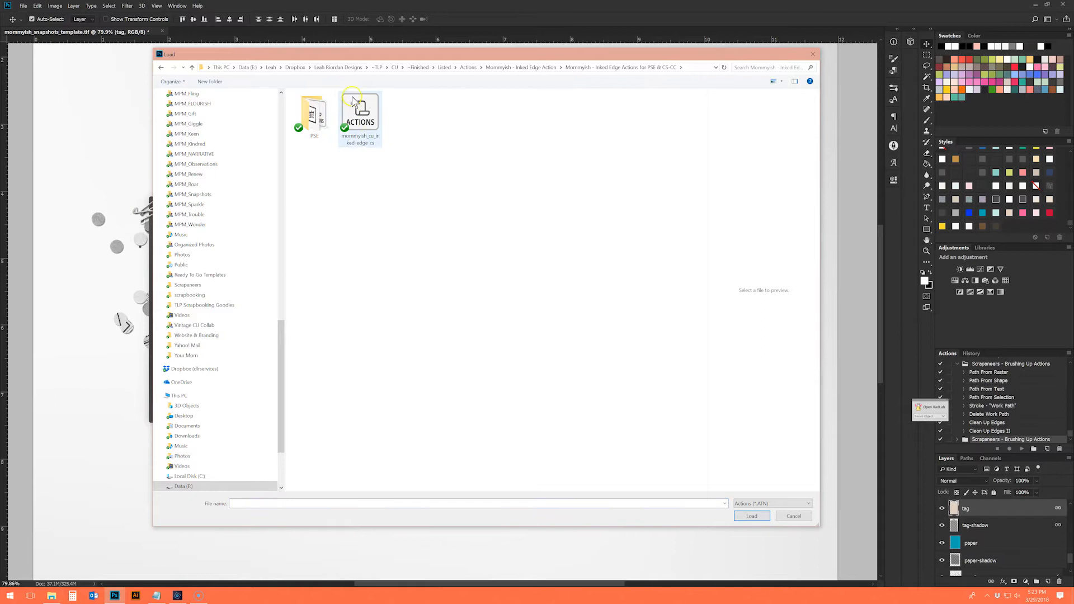
pyautogui.doubleClick(361, 112)
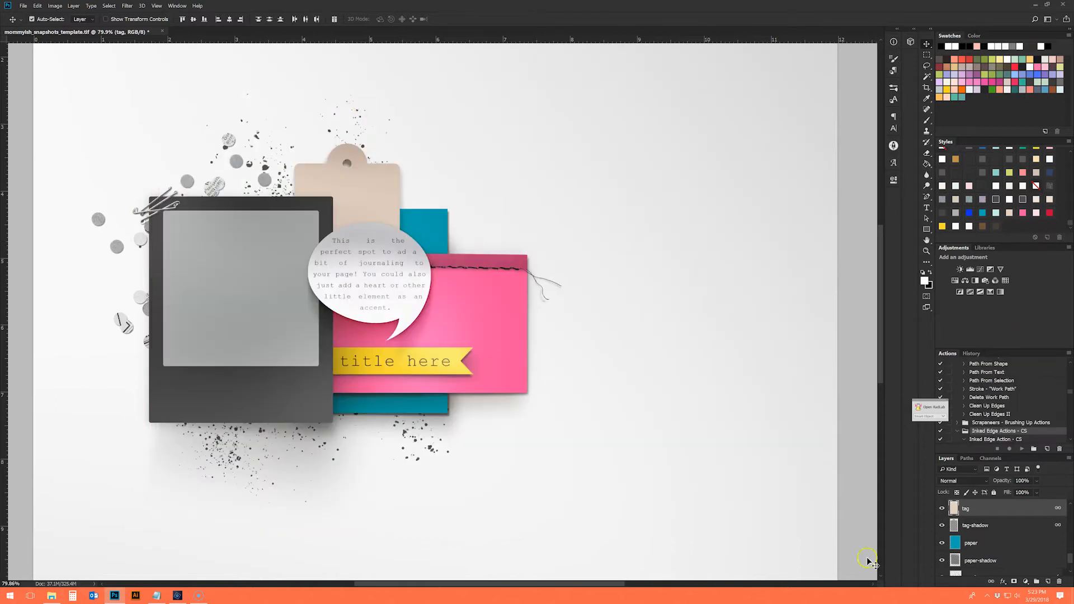
# - Run Inked Edge Action - CS on the tag layer and inspect the generated Inked document against the template
pyautogui.click(1013, 439)
pyautogui.click(1023, 449)
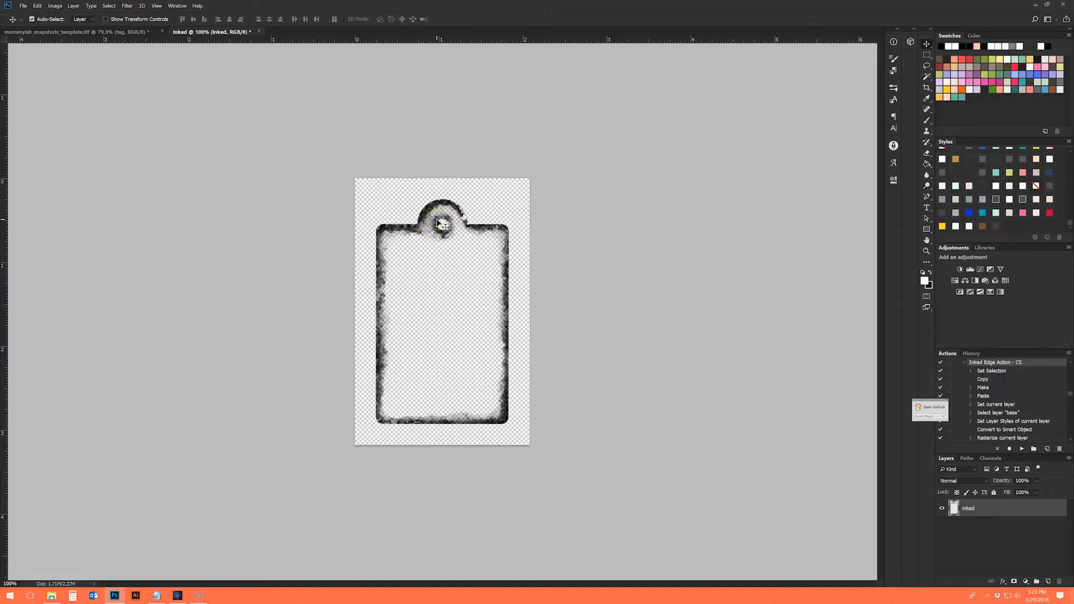
pyautogui.click(106, 34)
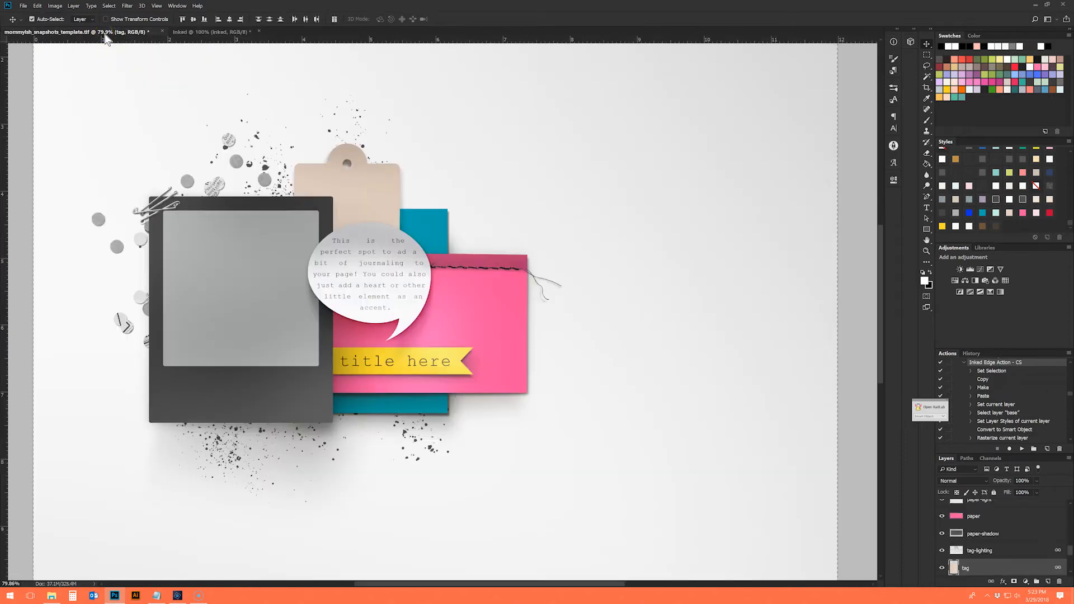
pyautogui.click(238, 32)
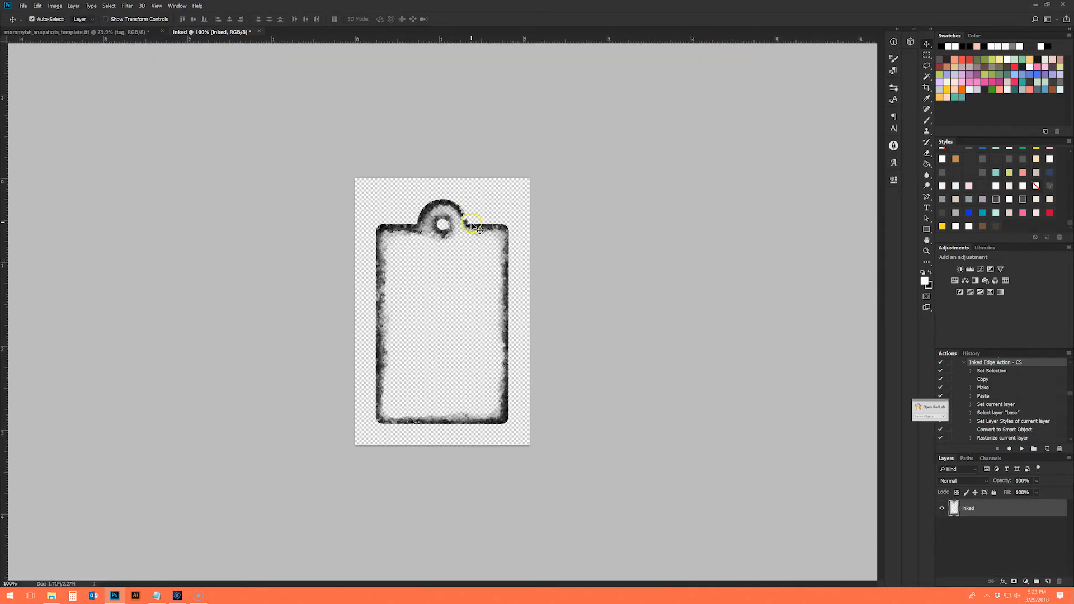
# - Copy the inked edge into the mommyish_snapshots_template document and align it exactly with the tag's outline
pyautogui.moveTo(437, 215)
pyautogui.mouseDown()
pyautogui.moveTo(434, 232)
pyautogui.moveTo(436, 216)
pyautogui.mouseUp()
pyautogui.click(89, 32)
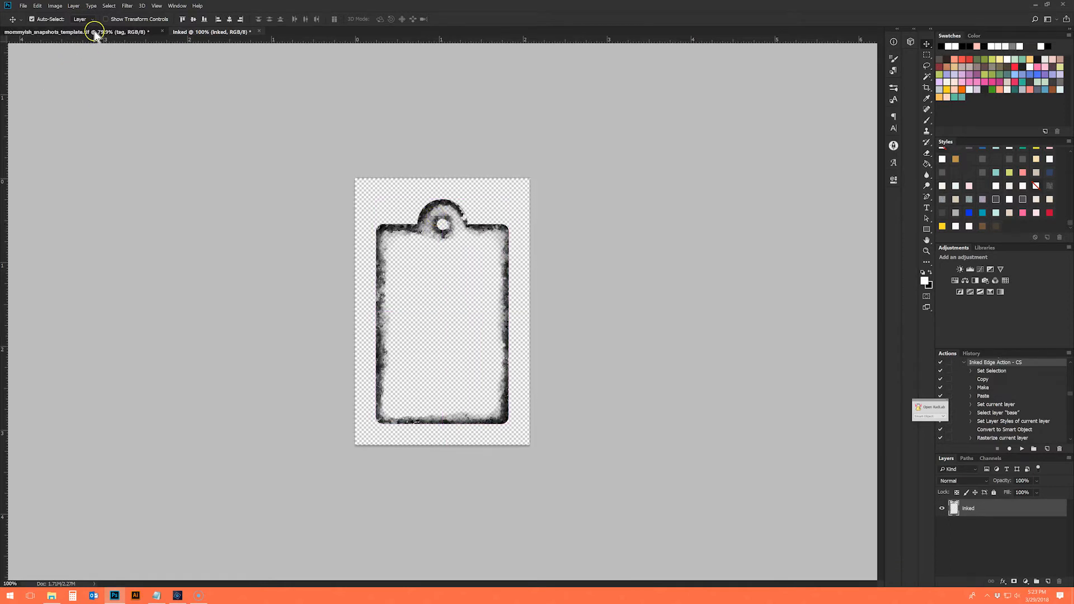
pyautogui.scroll(9, 345, 120)
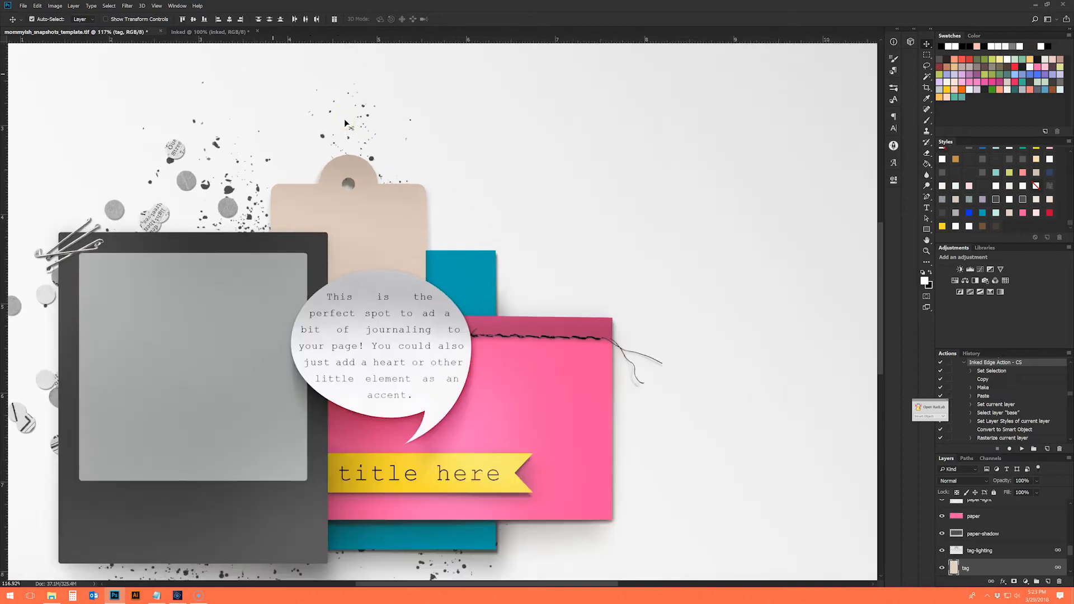
pyautogui.hotkey('ctrl', 'v')
pyautogui.hotkey('ctrl', 't')
pyautogui.moveTo(580, 415)
pyautogui.mouseDown()
pyautogui.moveTo(531, 358)
pyautogui.moveTo(391, 261)
pyautogui.moveTo(364, 216)
pyautogui.moveTo(377, 196)
pyautogui.mouseUp()
pyautogui.scroll(6, 377, 196)
pyautogui.scroll(1, 377, 196)
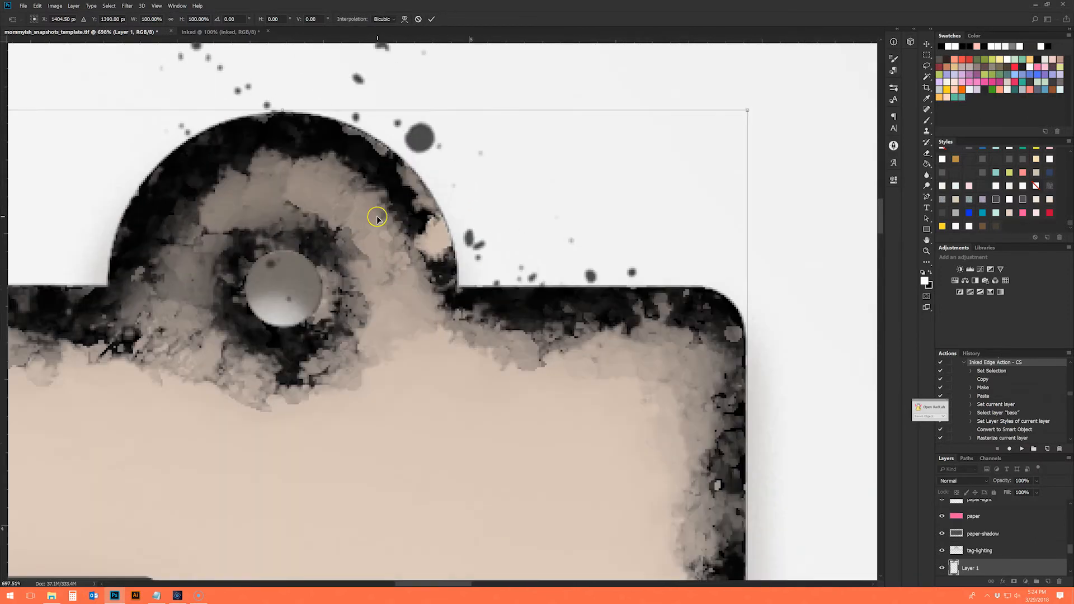
pyautogui.press('Down')
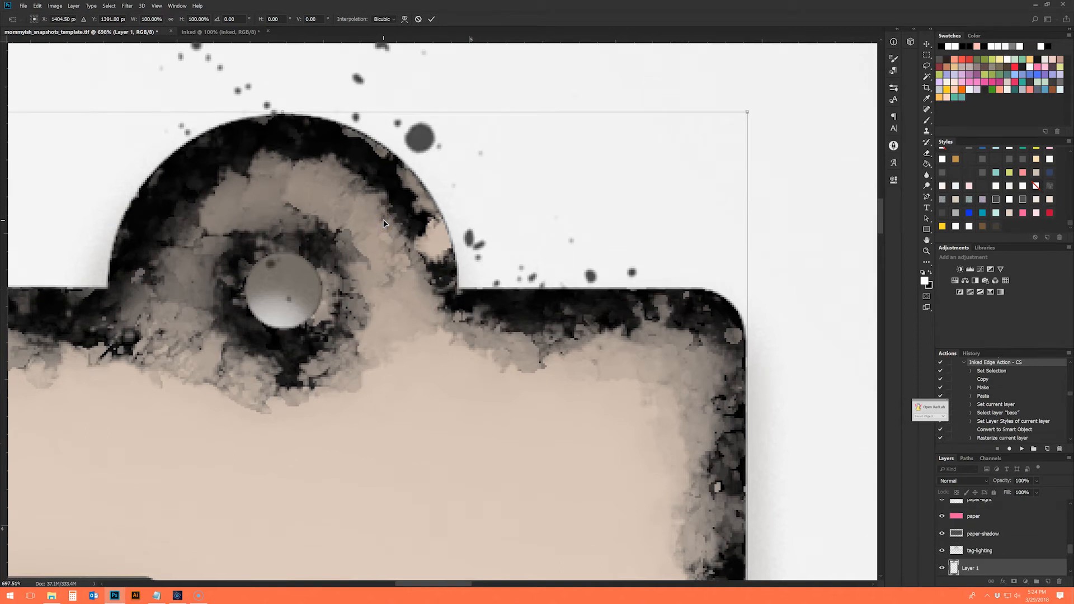
pyautogui.press('Up')
pyautogui.press('Return')
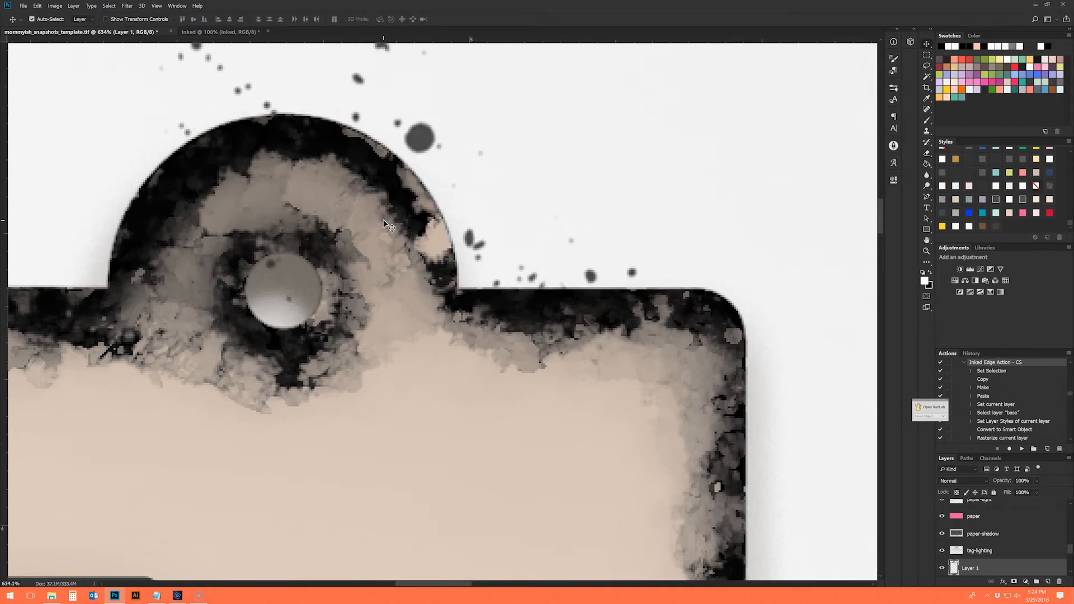
# - Set the blend mode of the tag's inked edge layer to Linear Light, keeping its fill at 100%
pyautogui.scroll(-10, 383, 224)
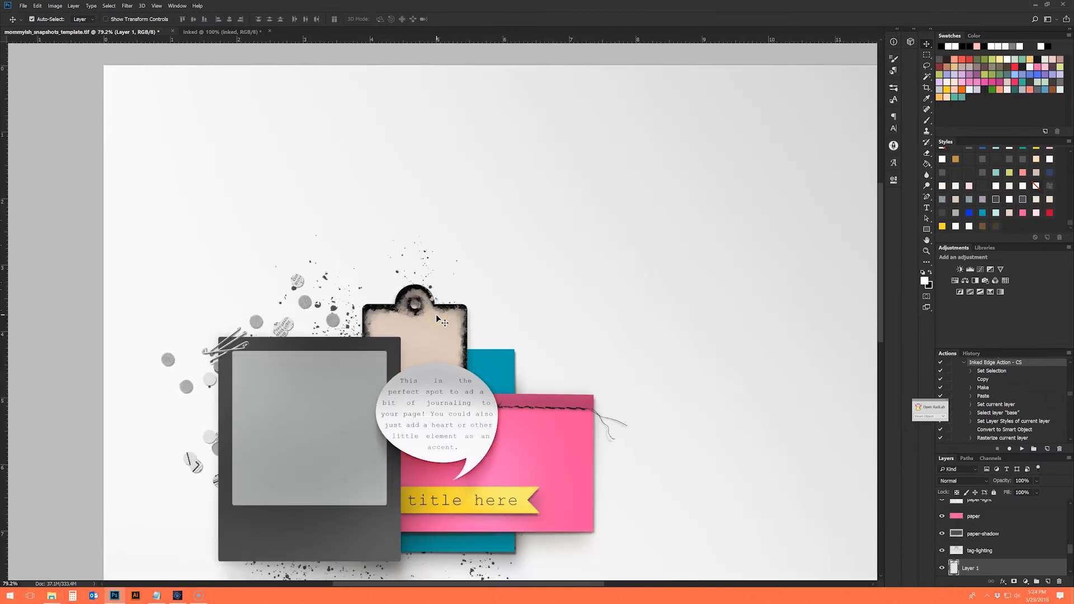
pyautogui.scroll(3, 442, 320)
pyautogui.click(949, 482)
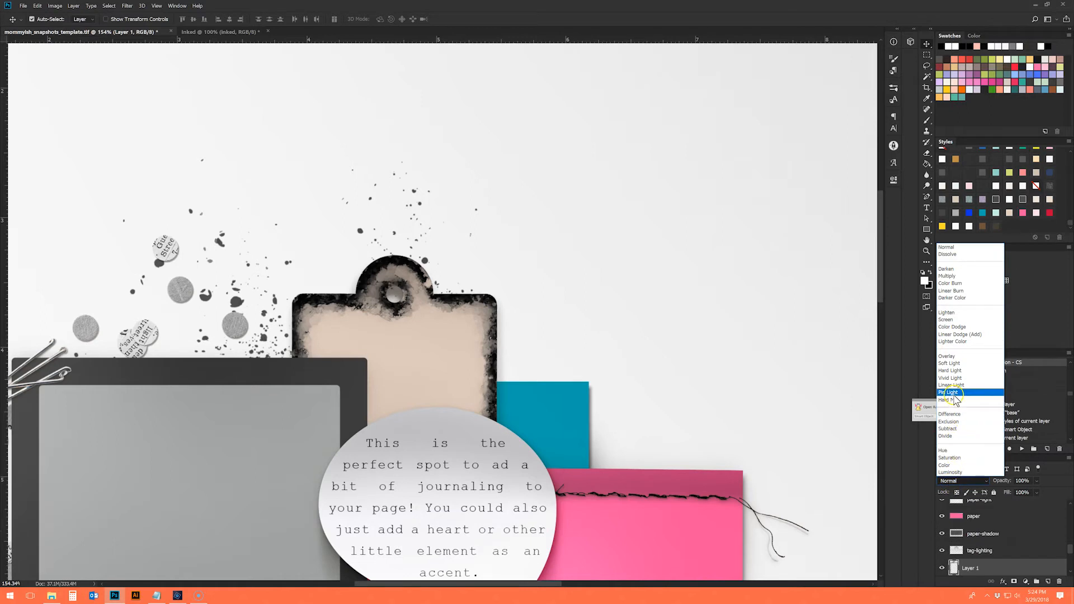
pyautogui.click(957, 386)
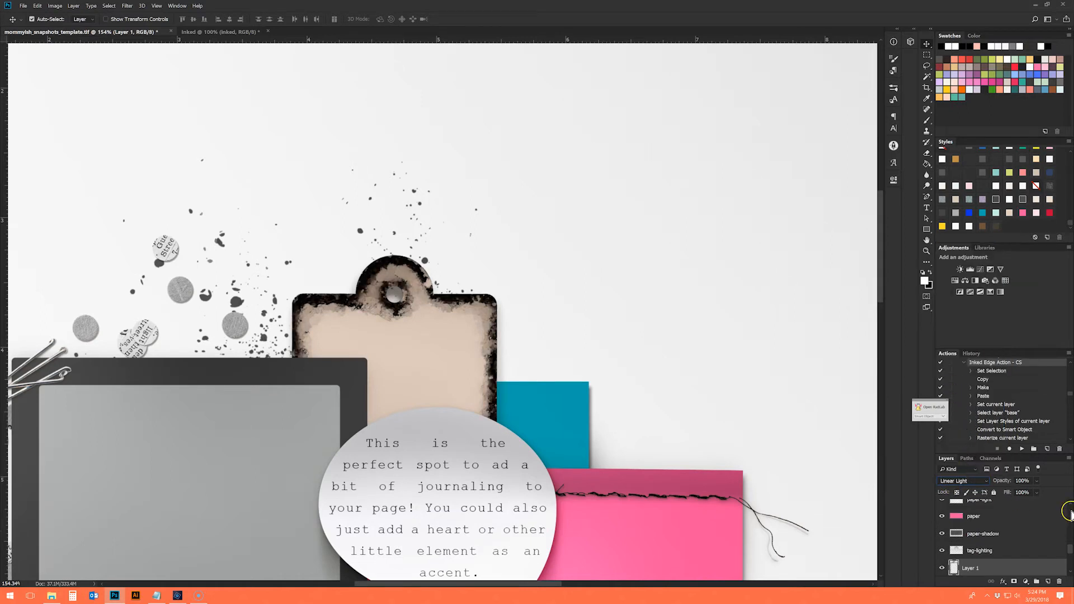
pyautogui.click(1036, 492)
pyautogui.moveTo(1049, 504)
pyautogui.mouseDown()
pyautogui.moveTo(1019, 506)
pyautogui.moveTo(1067, 520)
pyautogui.mouseUp()
# - Try pink and blue colour styles on the tag's inked edge, finishing with the teal style
pyautogui.click(1021, 213)
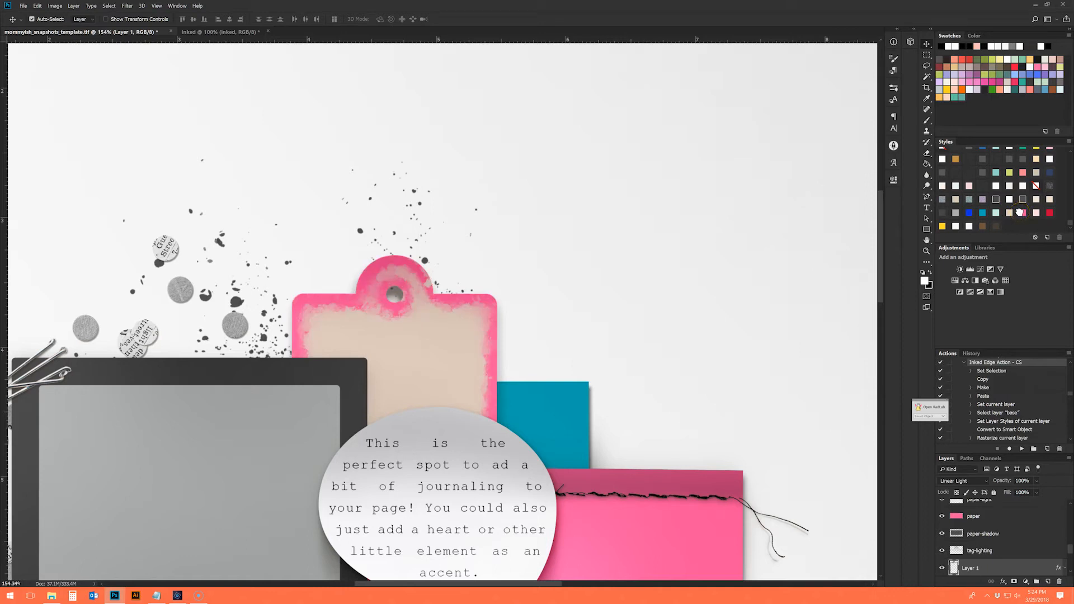
pyautogui.click(1049, 213)
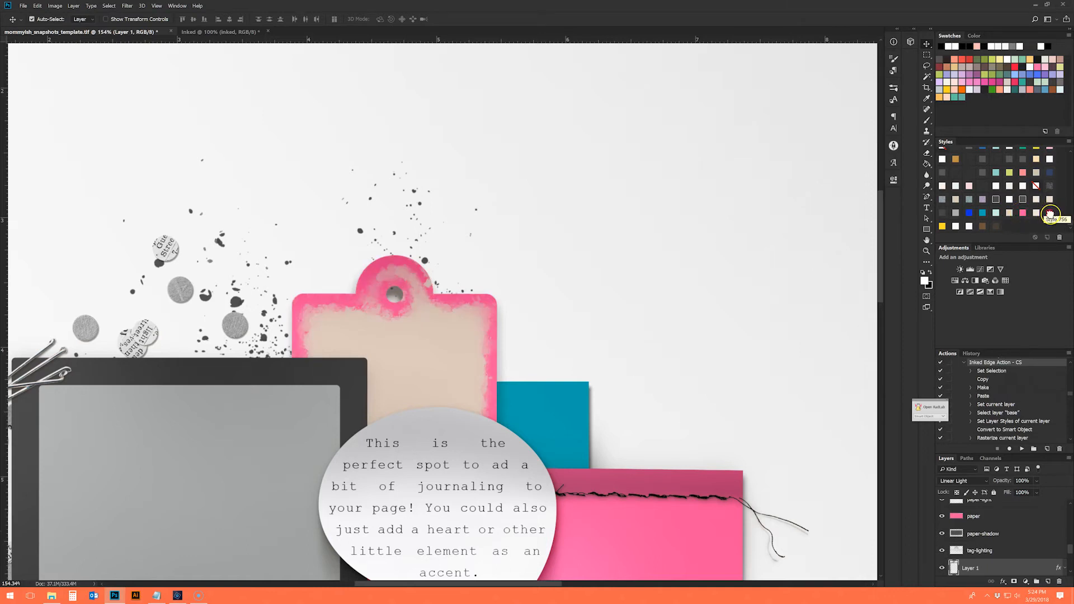
pyautogui.click(971, 213)
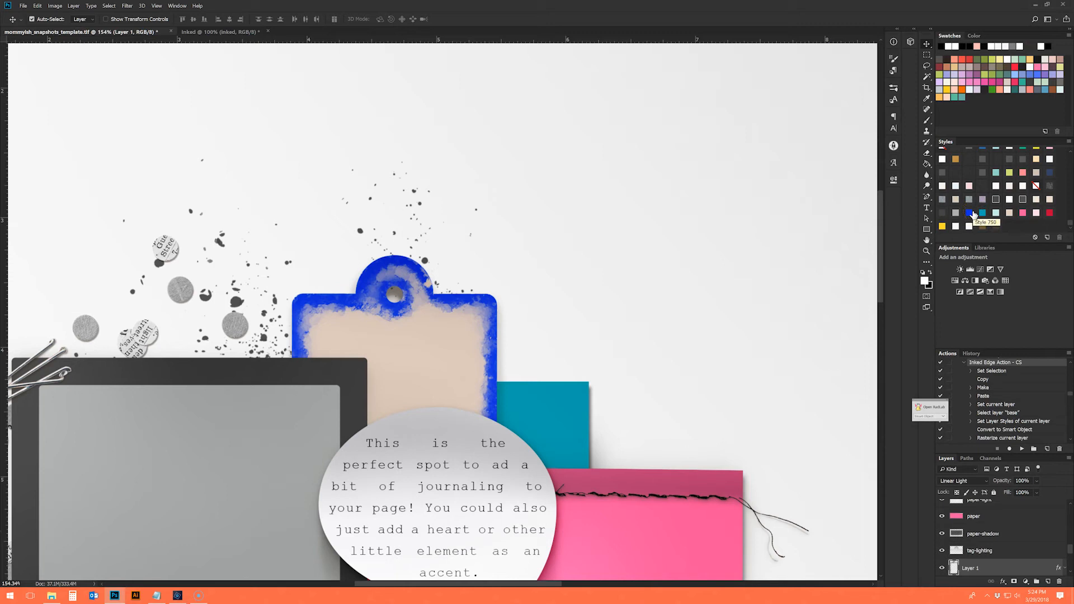
pyautogui.click(981, 213)
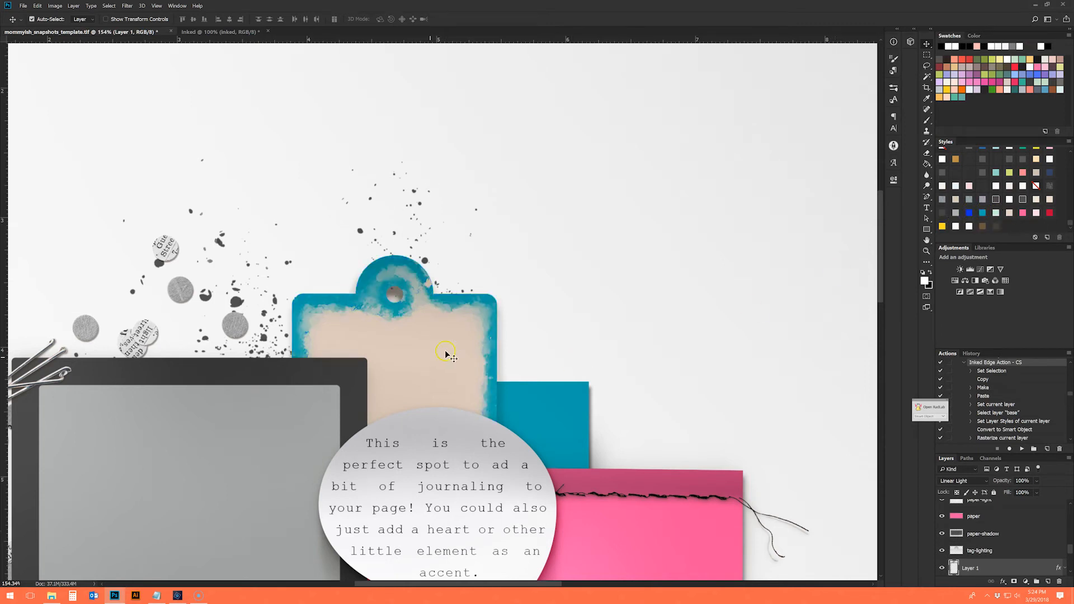
# - Select the tag layer again and run Inked Edge Action - CS to generate a second inked edge
pyautogui.scroll(-1, 1003, 548)
pyautogui.scroll(-2, 1001, 546)
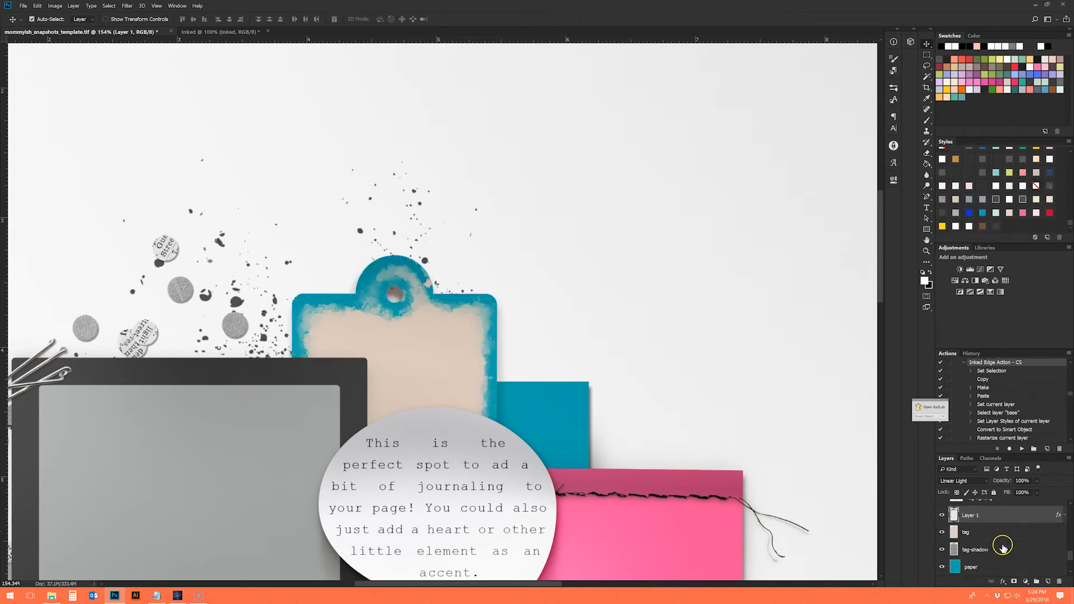
pyautogui.click(996, 533)
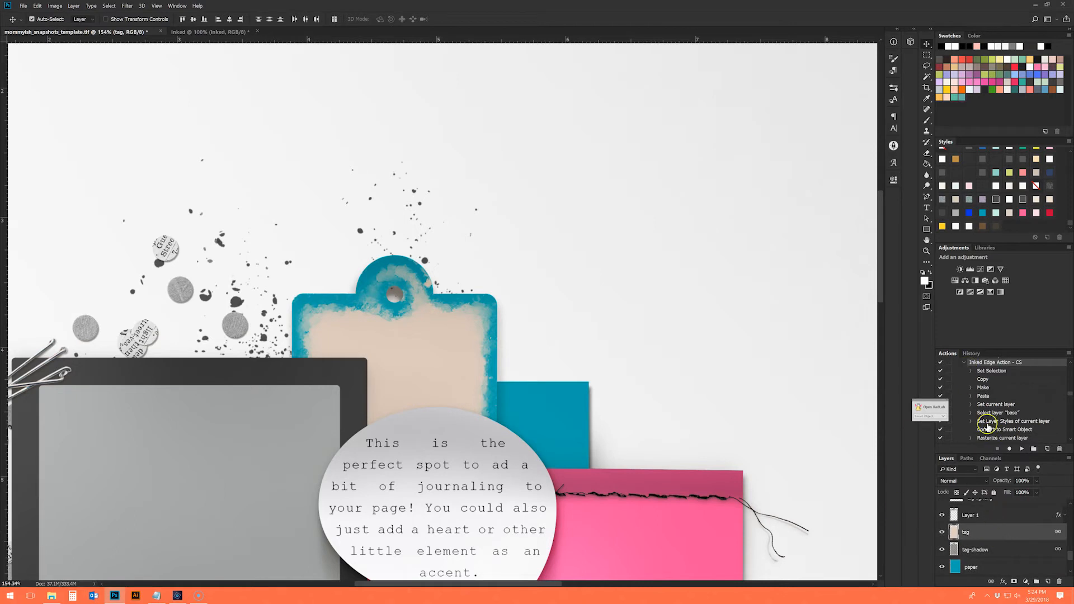
pyautogui.click(1021, 448)
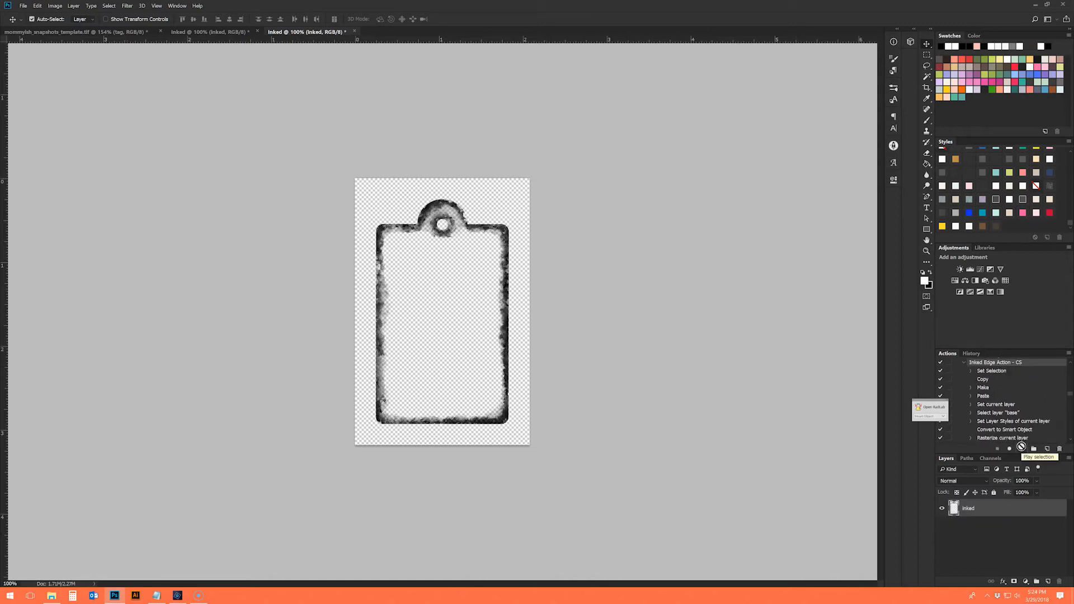
# - Paste the second inked edge into the template, align it over the tag, and move its layer above the first inked edge
pyautogui.click(109, 34)
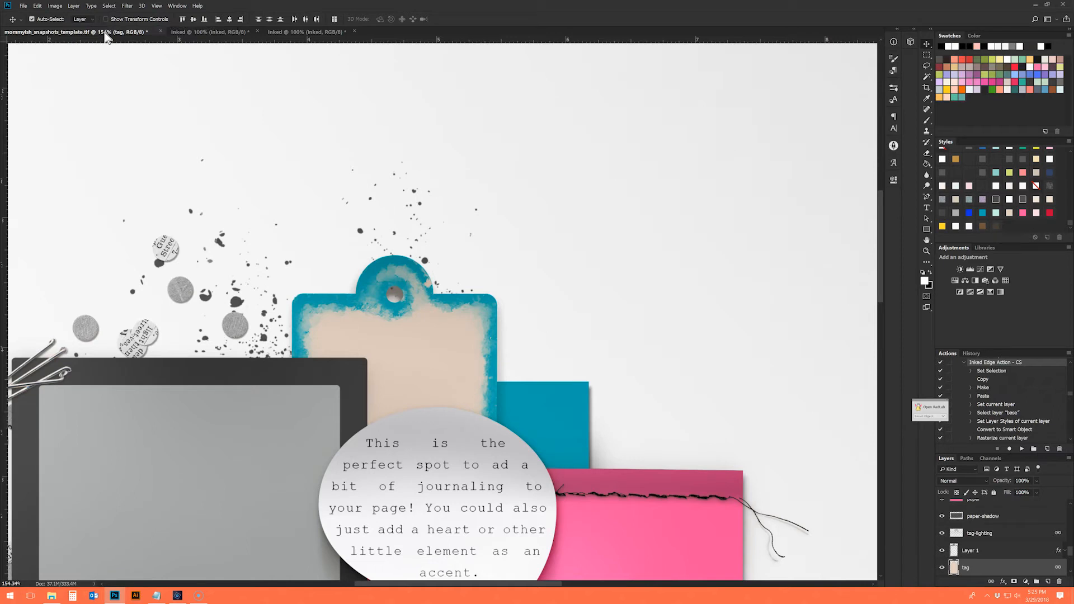
pyautogui.hotkey('ctrl', 'v')
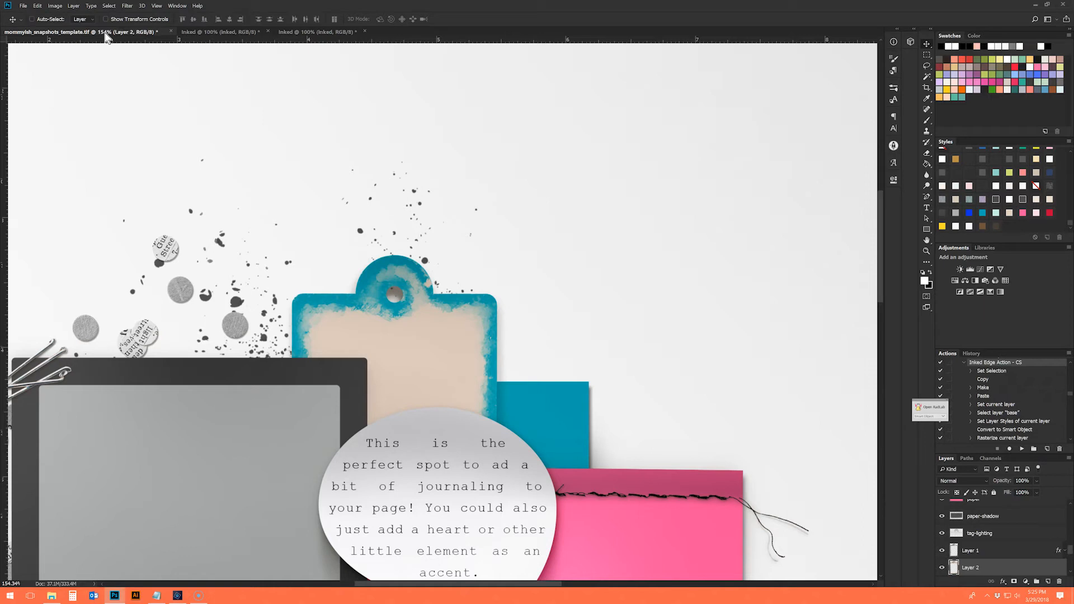
pyautogui.hotkey('ctrl', 't')
pyautogui.moveTo(632, 475)
pyautogui.mouseDown()
pyautogui.moveTo(524, 331)
pyautogui.moveTo(443, 292)
pyautogui.moveTo(458, 289)
pyautogui.mouseUp()
pyautogui.press('Return')
pyautogui.moveTo(1012, 565); pyautogui.dragTo(1001, 541)
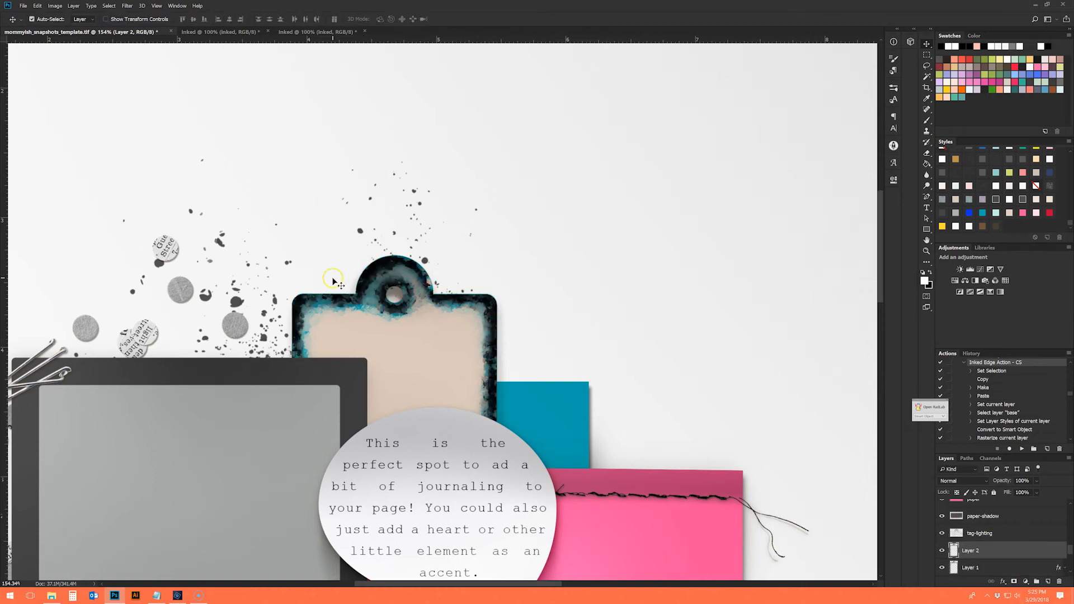
# - Apply the light aqua style to the second inked edge on the tag and check the layered effect
pyautogui.scroll(4, 335, 283)
pyautogui.scroll(4, 336, 282)
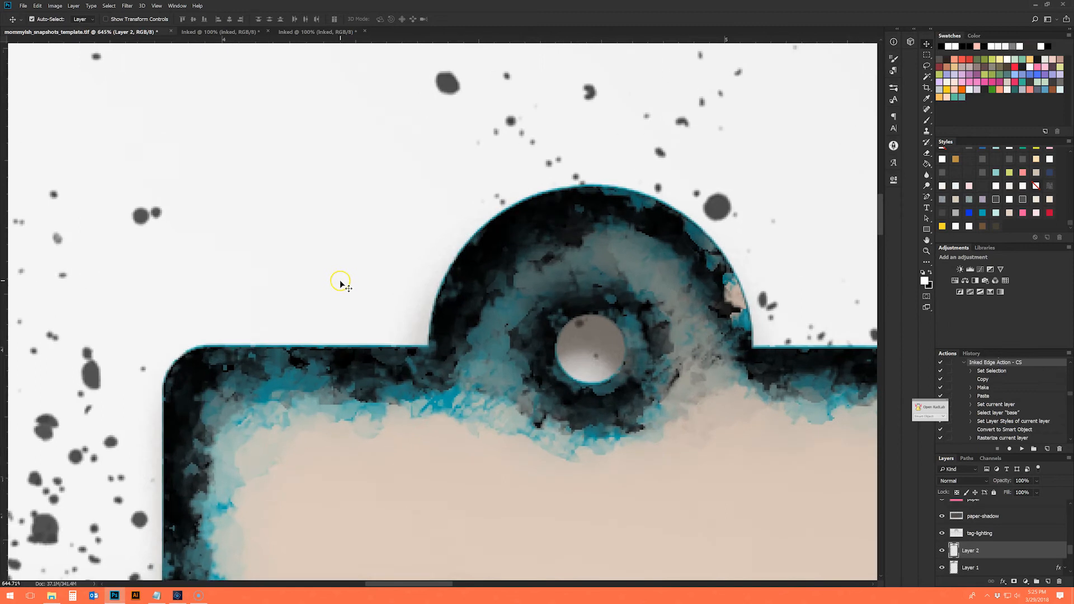
pyautogui.click(1009, 214)
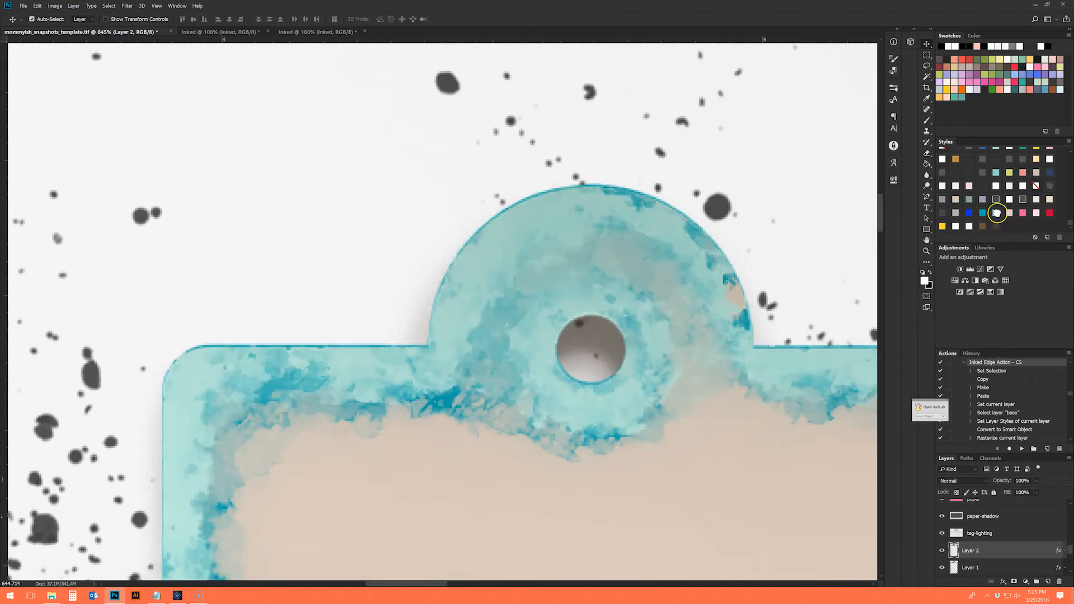
pyautogui.click(997, 232)
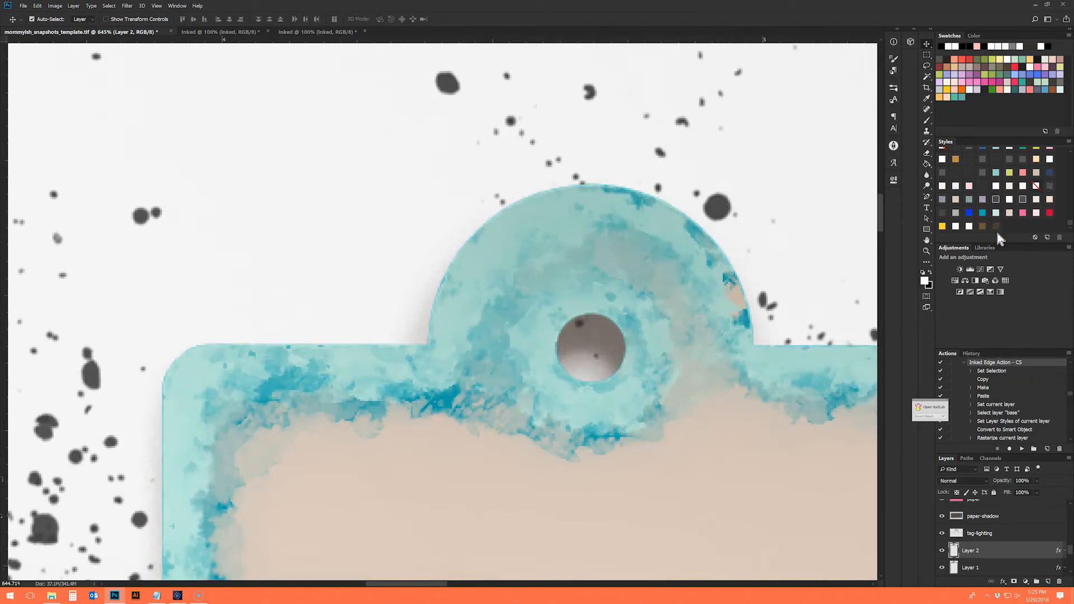
pyautogui.scroll(-4, 614, 225)
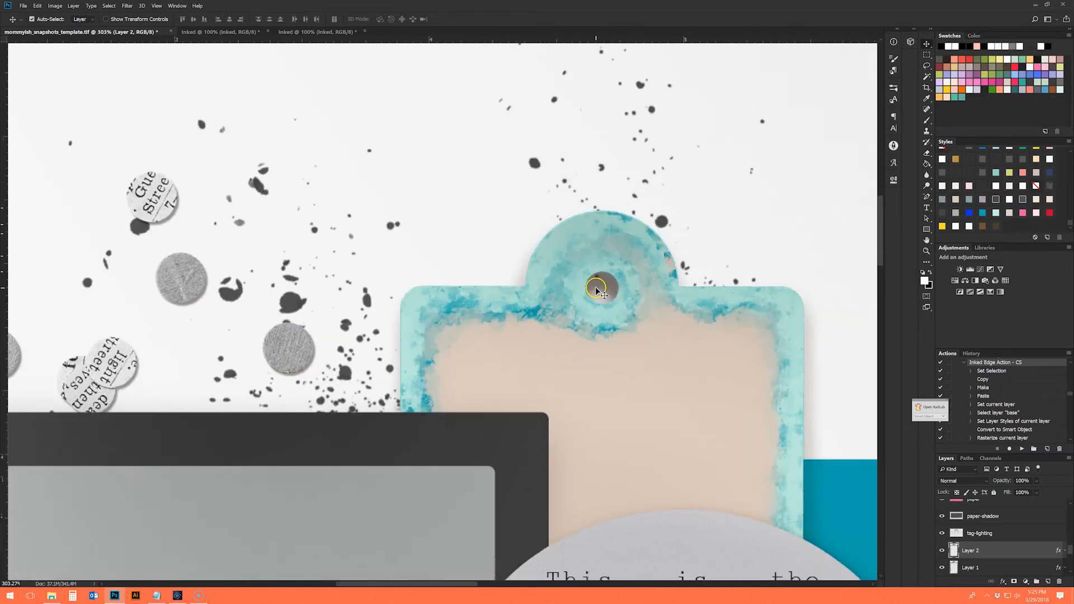
pyautogui.scroll(-1, 604, 210)
pyautogui.scroll(-6, 604, 210)
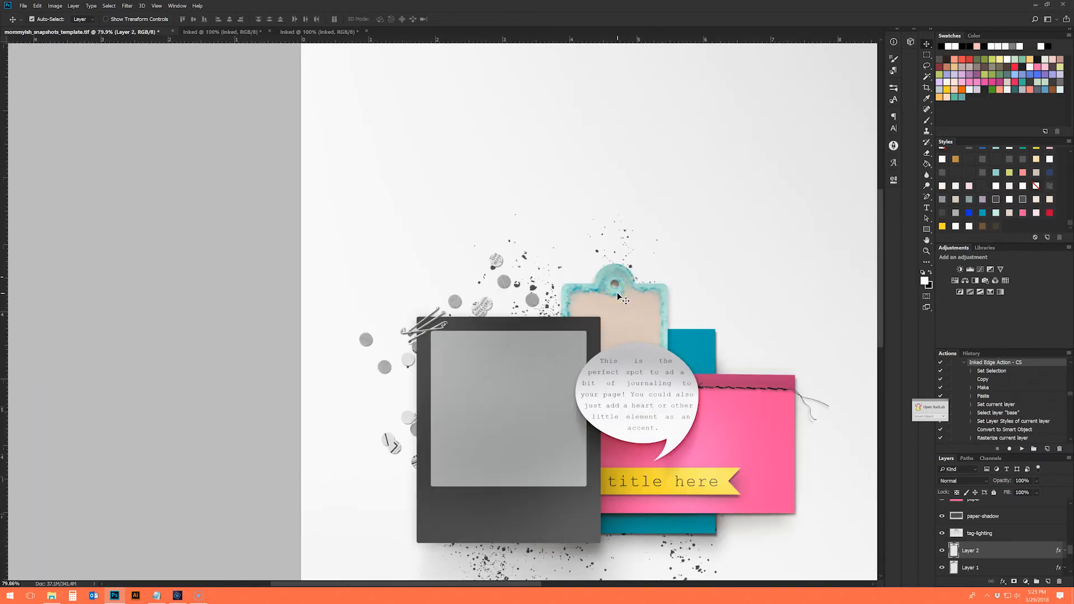
# - Delete both inked edge layers, Layer 1 and Layer 2, from the template
pyautogui.click(625, 300)
pyautogui.click(679, 357)
pyautogui.click(995, 563)
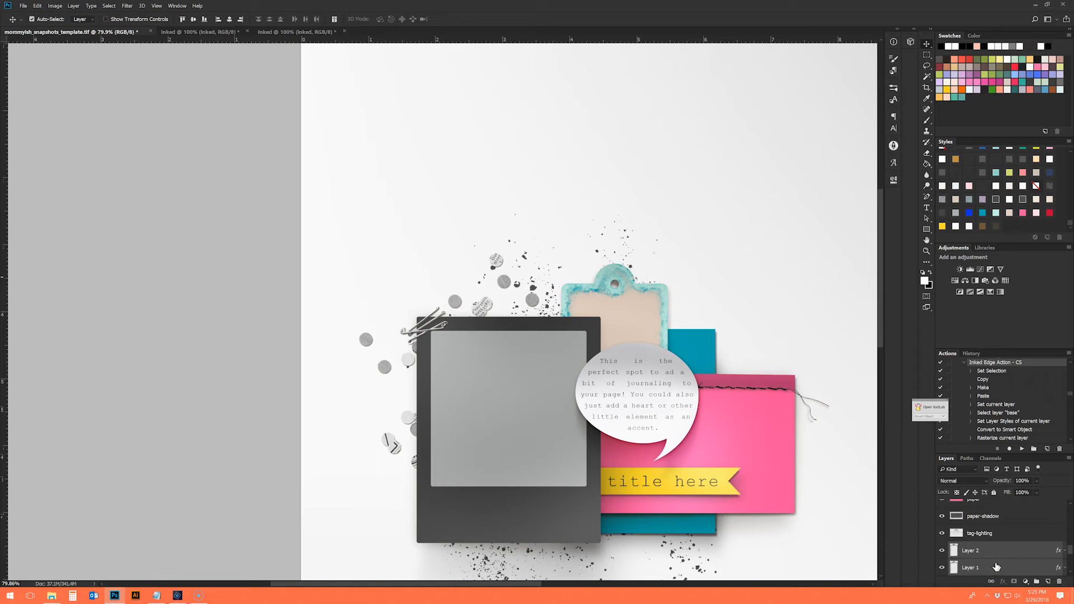
pyautogui.press('Delete')
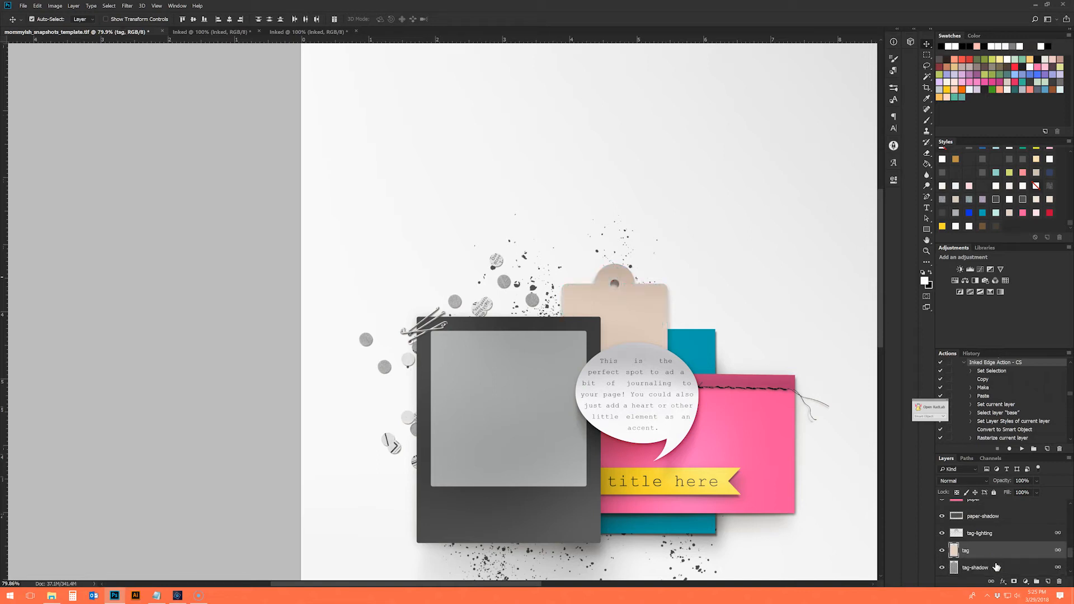
pyautogui.click(189, 529)
pyautogui.click(202, 522)
pyautogui.click(323, 280)
# - Switch to Photoshop Elements and delete the three duplicate Inked Edge Actions - PSE sets from the loaded actions
pyautogui.click(177, 595)
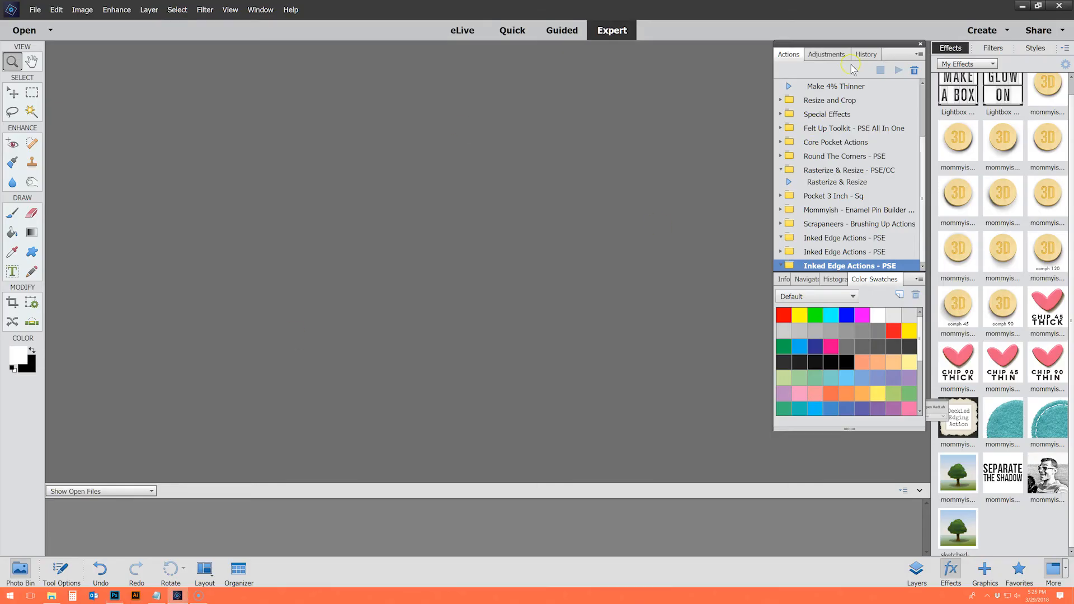
pyautogui.click(1052, 165)
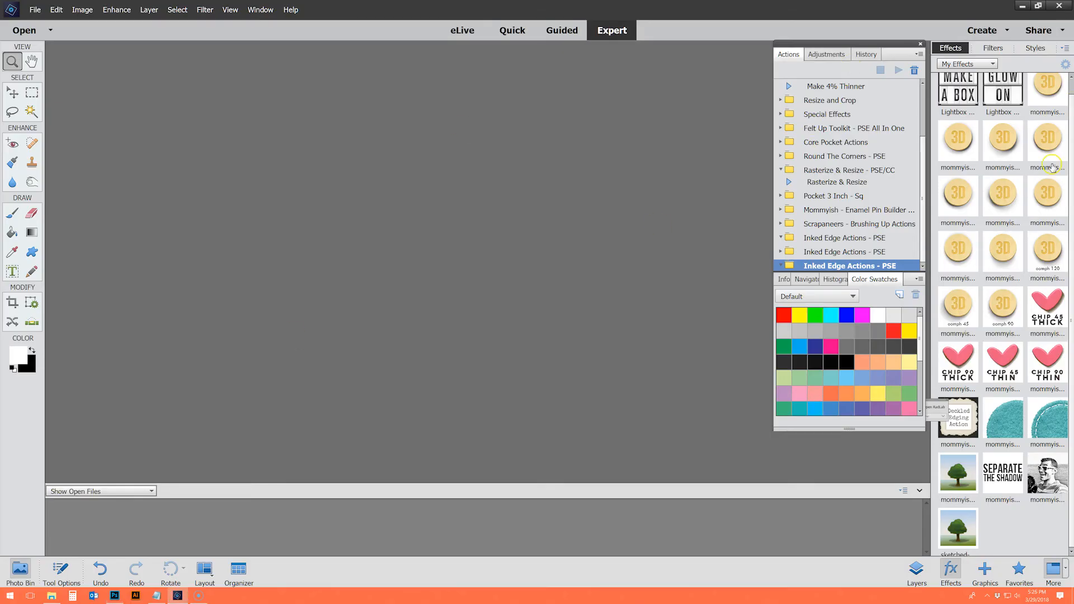
pyautogui.keyDown('shift'); pyautogui.click(868, 240); pyautogui.keyUp('shift')
pyautogui.click(914, 70)
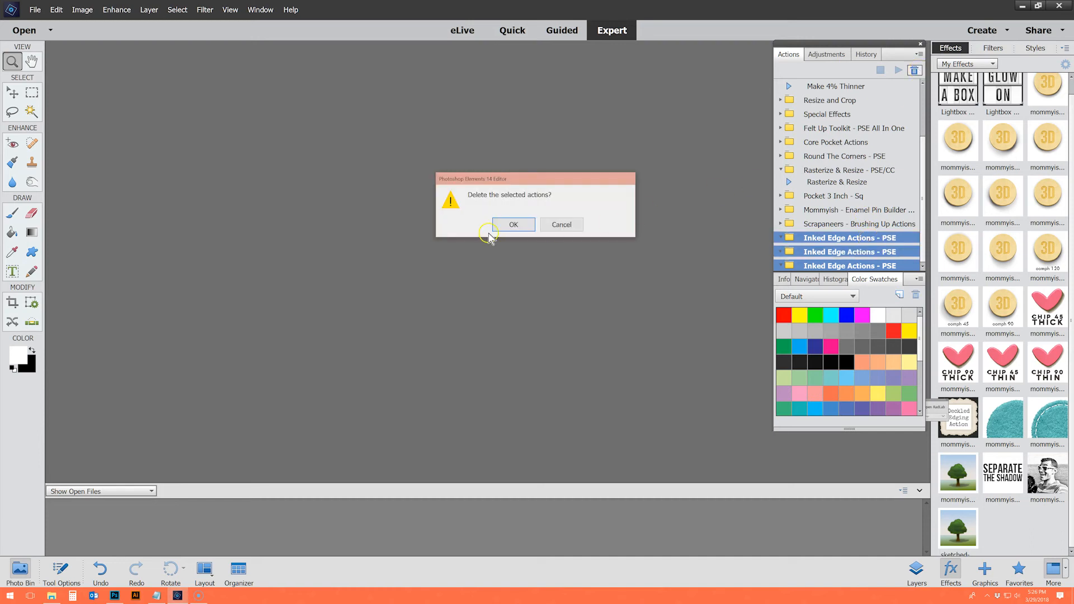
pyautogui.click(515, 224)
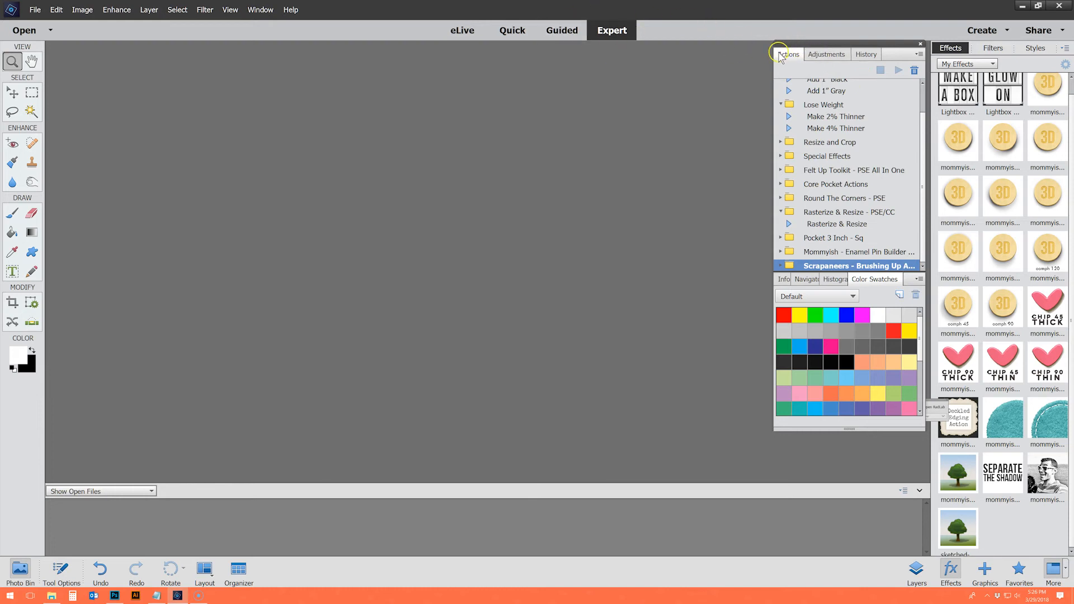
pyautogui.click(918, 55)
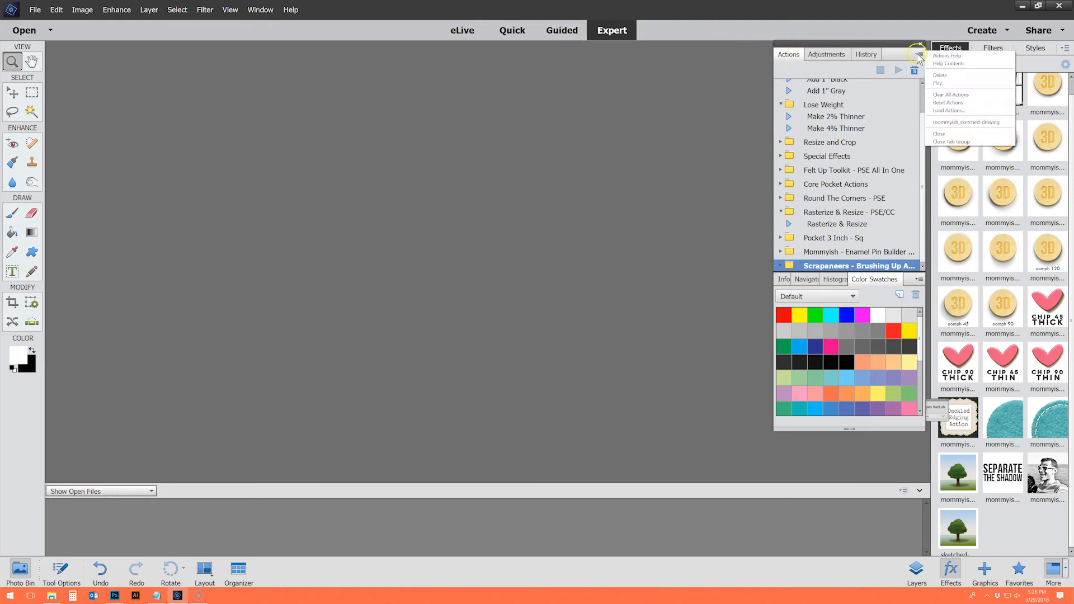
pyautogui.click(938, 112)
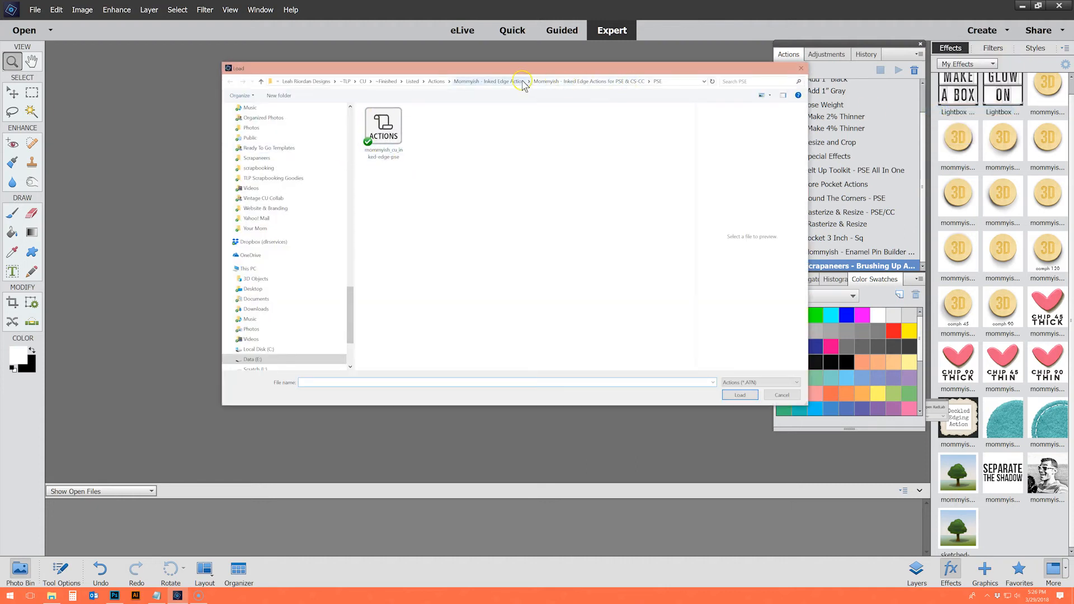
pyautogui.click(657, 81)
pyautogui.click(638, 81)
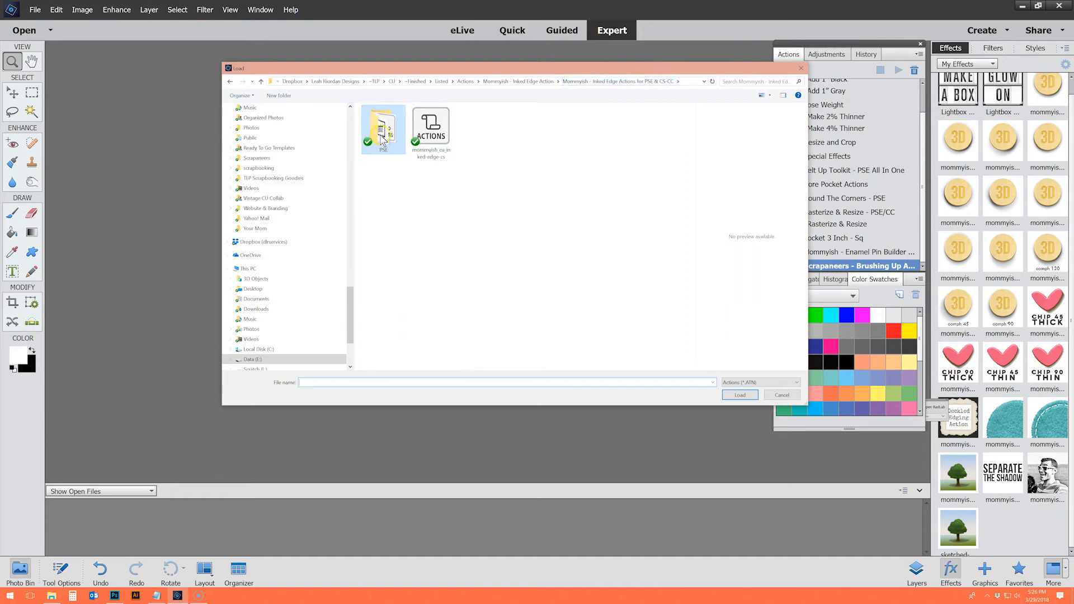
pyautogui.doubleClick(404, 142)
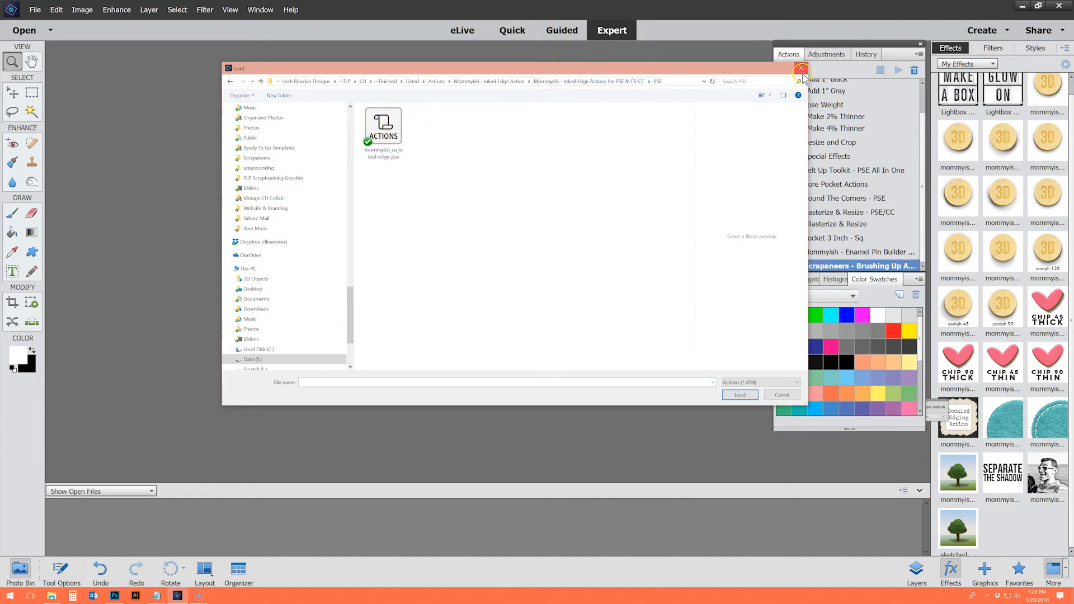
pyautogui.click(801, 68)
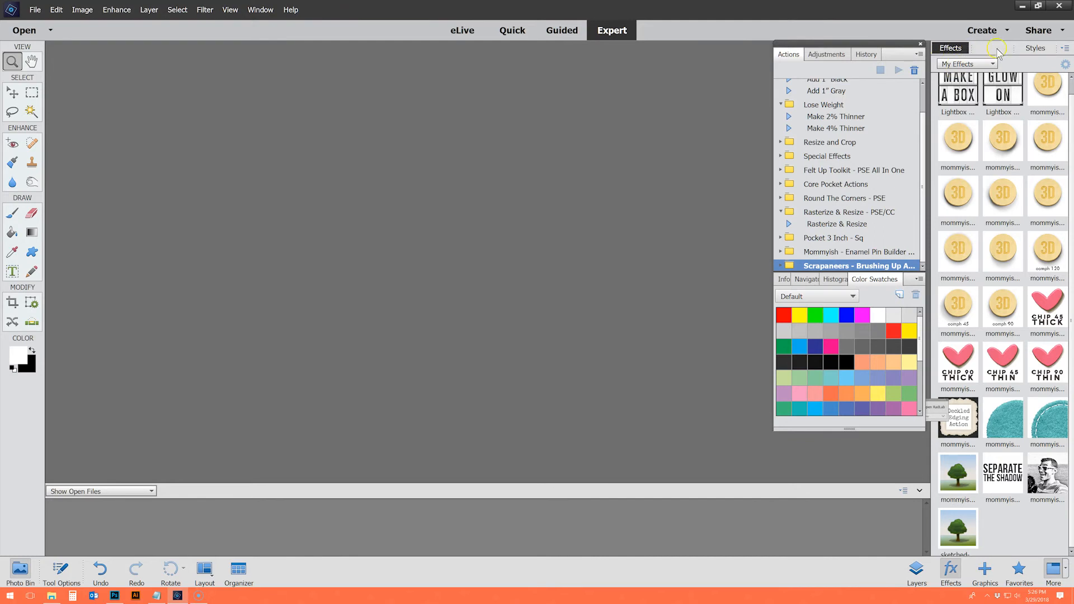
# - Load the Mommyish inked edge PSE action into My Effects and move the floating window off the effect thumbnails
pyautogui.click(1065, 49)
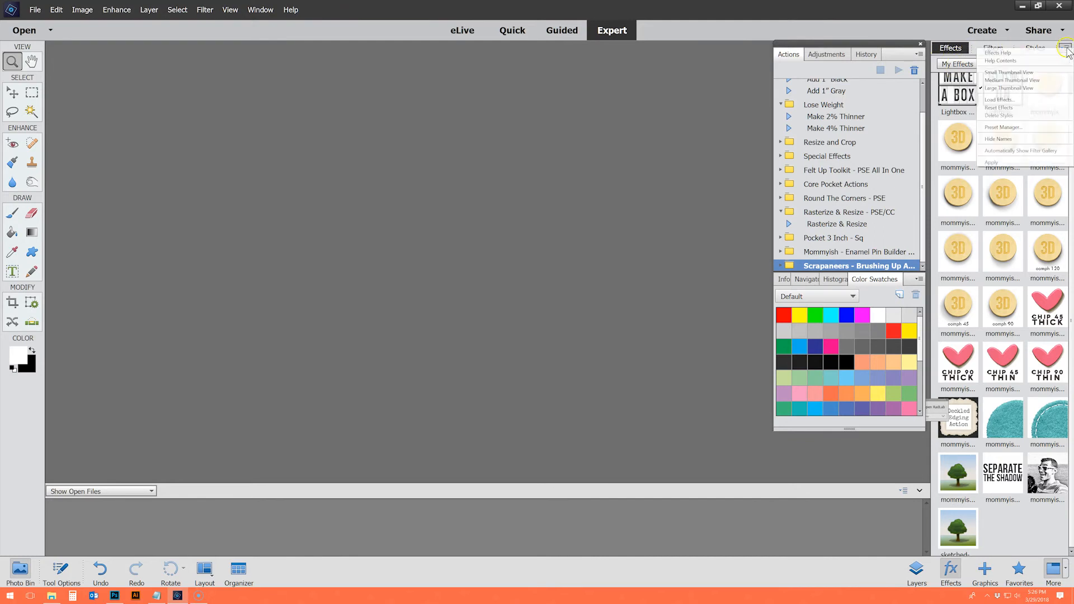
pyautogui.click(1018, 100)
pyautogui.doubleClick(383, 126)
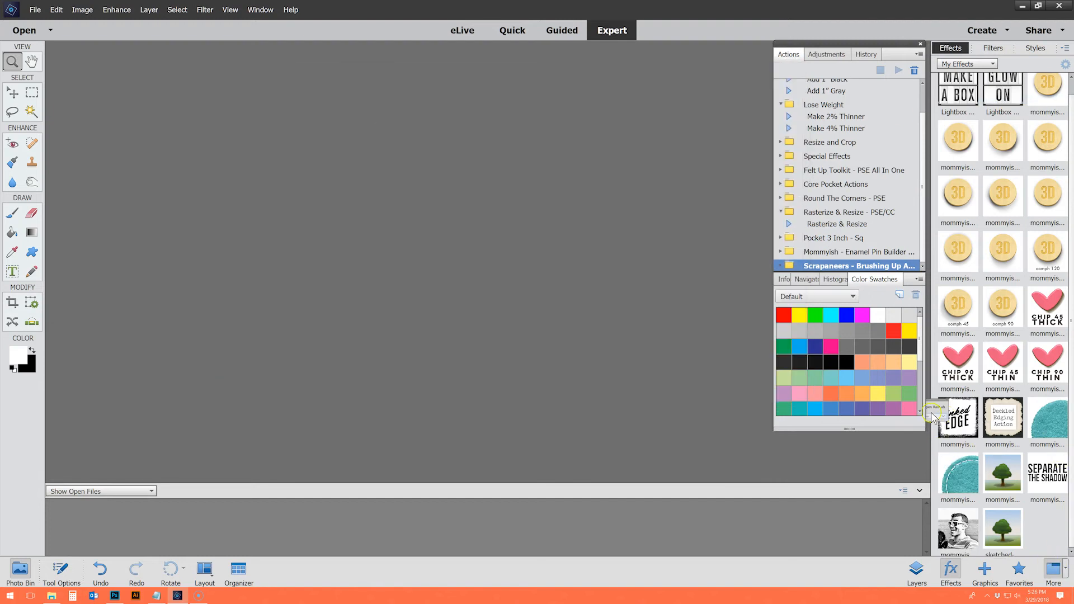
pyautogui.moveTo(939, 401); pyautogui.dragTo(891, 421)
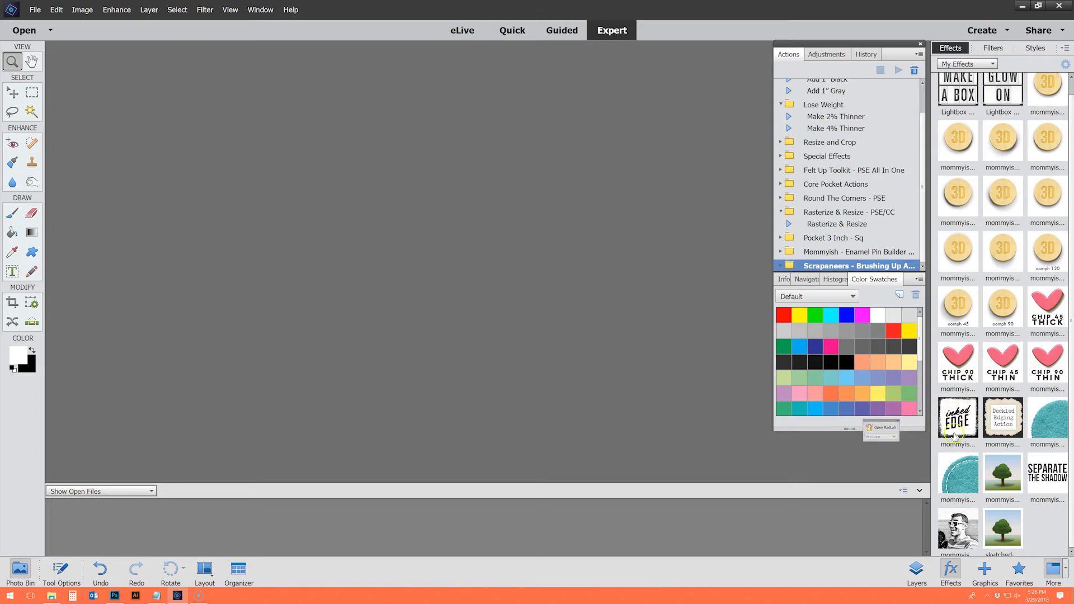
# - Open the pink frame image mommyish_snapshots_frame1 from the mommyish_snapshots folder
pyautogui.click(34, 9)
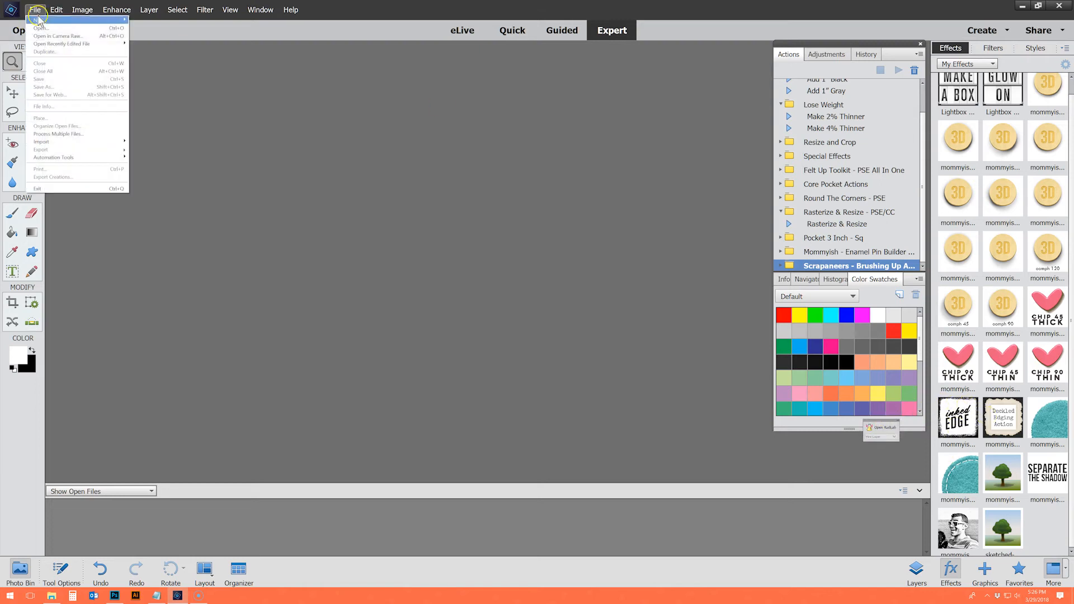
pyautogui.click(45, 28)
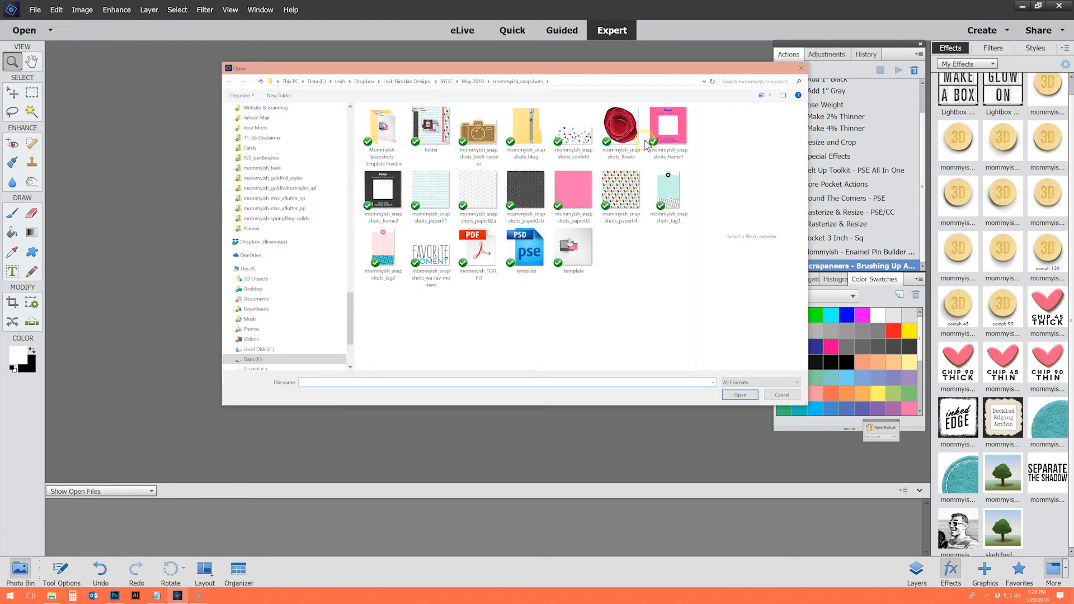
pyautogui.doubleClick(674, 137)
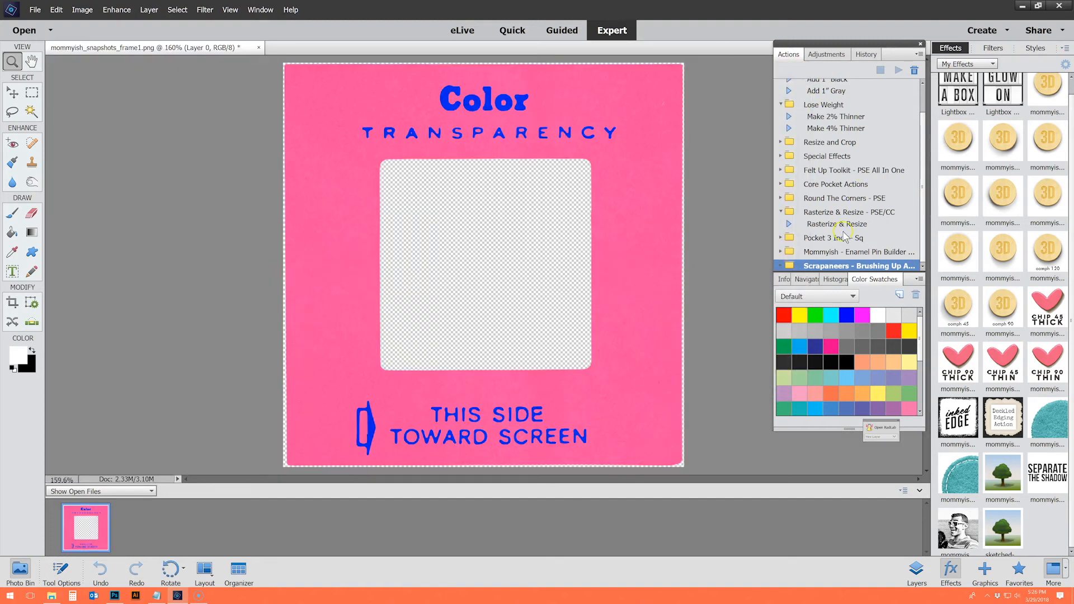
# - Run the Inked Edge effect on the pink frame and paste the resulting edge above it as a new layer
pyautogui.doubleClick(958, 419)
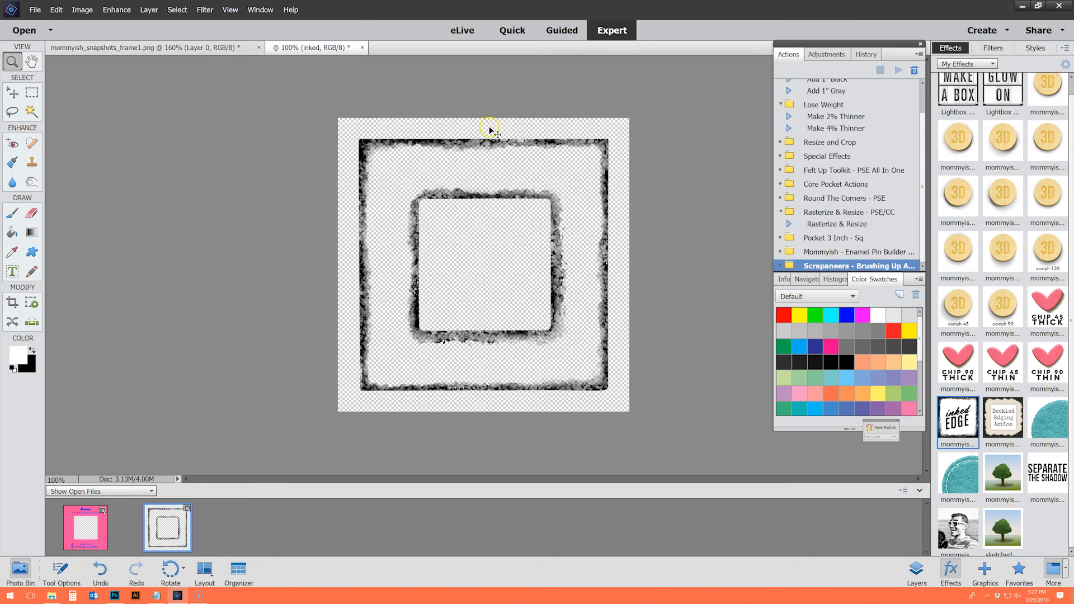
pyautogui.click(196, 49)
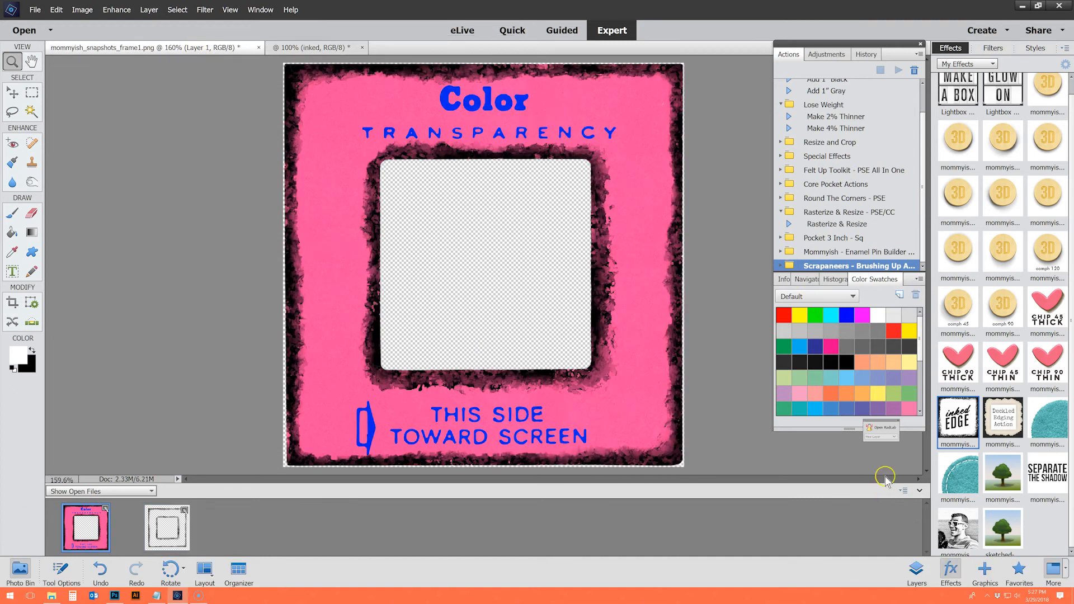
pyautogui.click(915, 572)
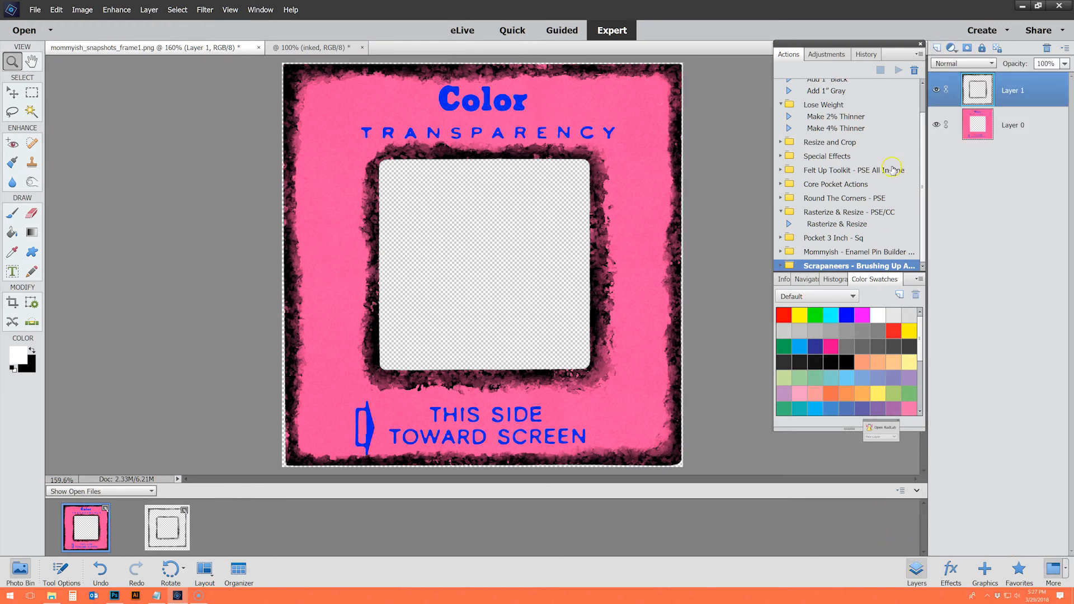
# - Try the Vivid Light blend mode at 35% opacity on the inked edge layer
pyautogui.click(962, 63)
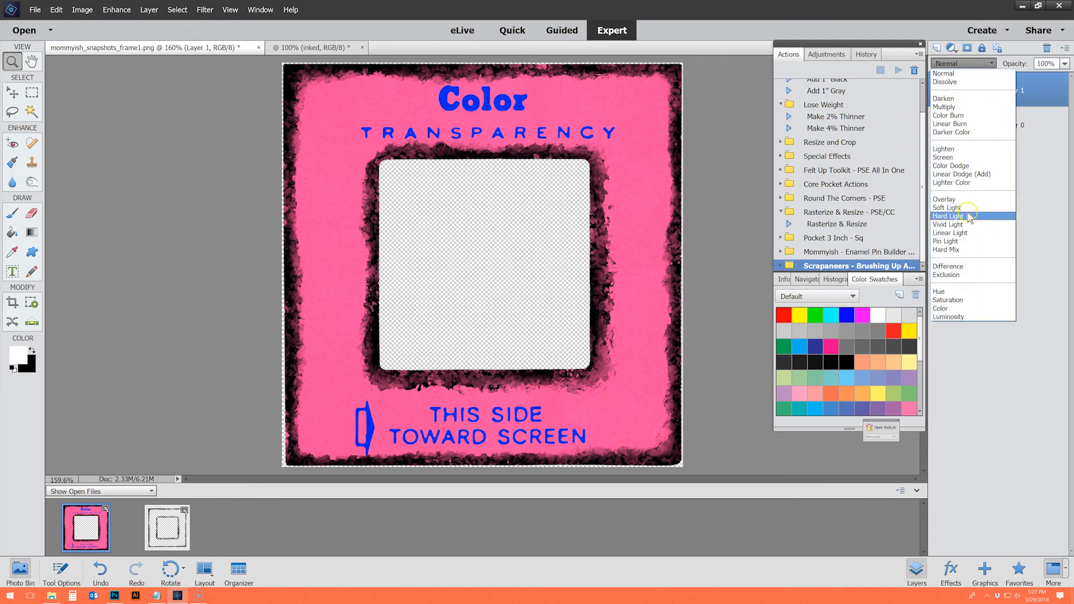
pyautogui.click(955, 224)
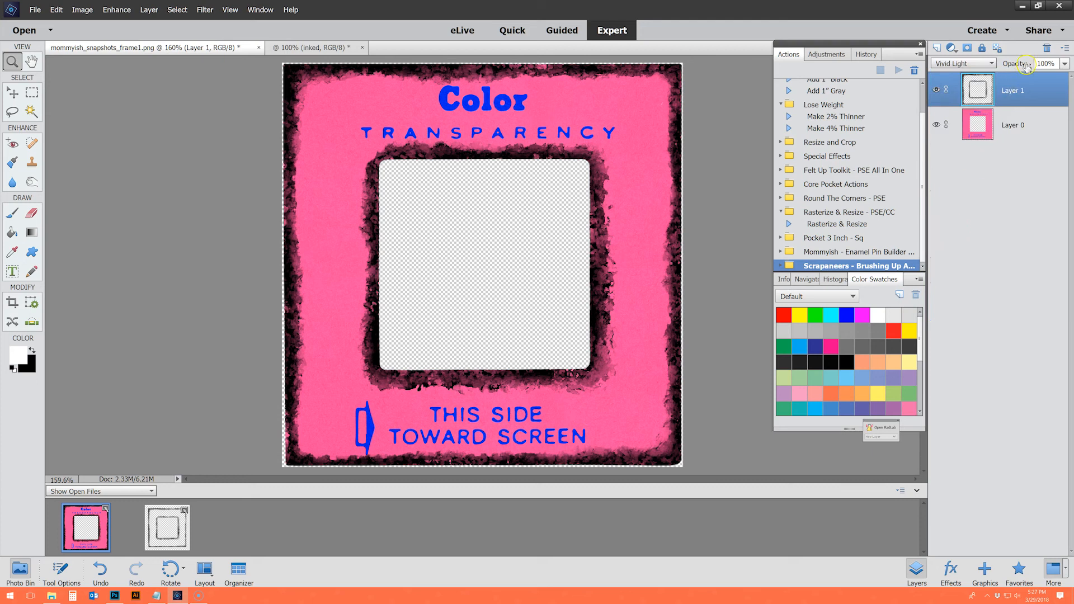
pyautogui.click(1065, 64)
pyautogui.moveTo(1061, 76); pyautogui.dragTo(1032, 76)
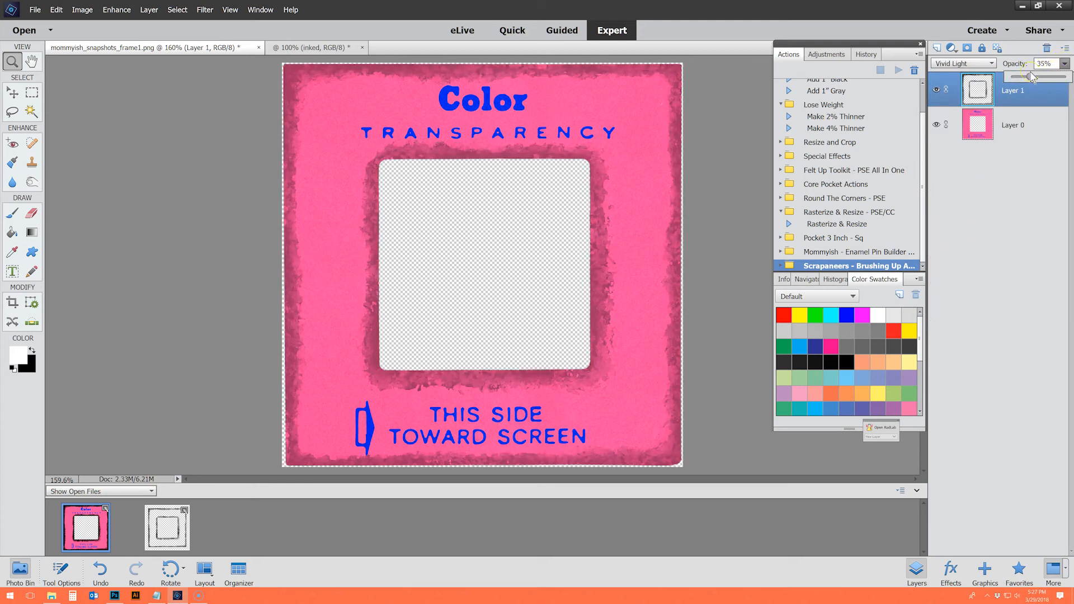
# - Try the Pin Light and Overlay blend modes on the inked edge layer
pyautogui.click(962, 63)
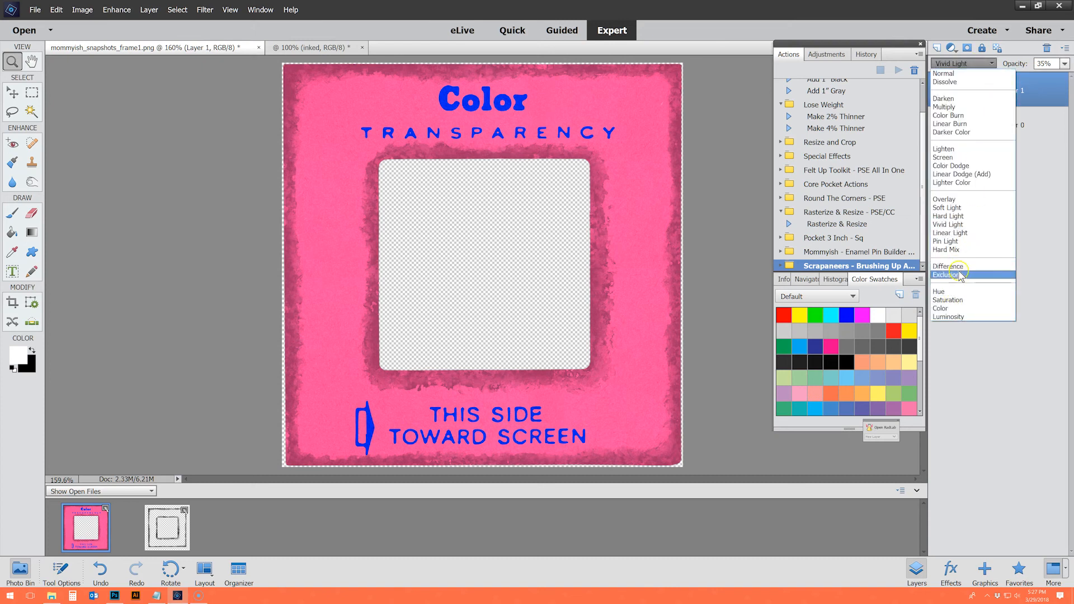
pyautogui.click(960, 243)
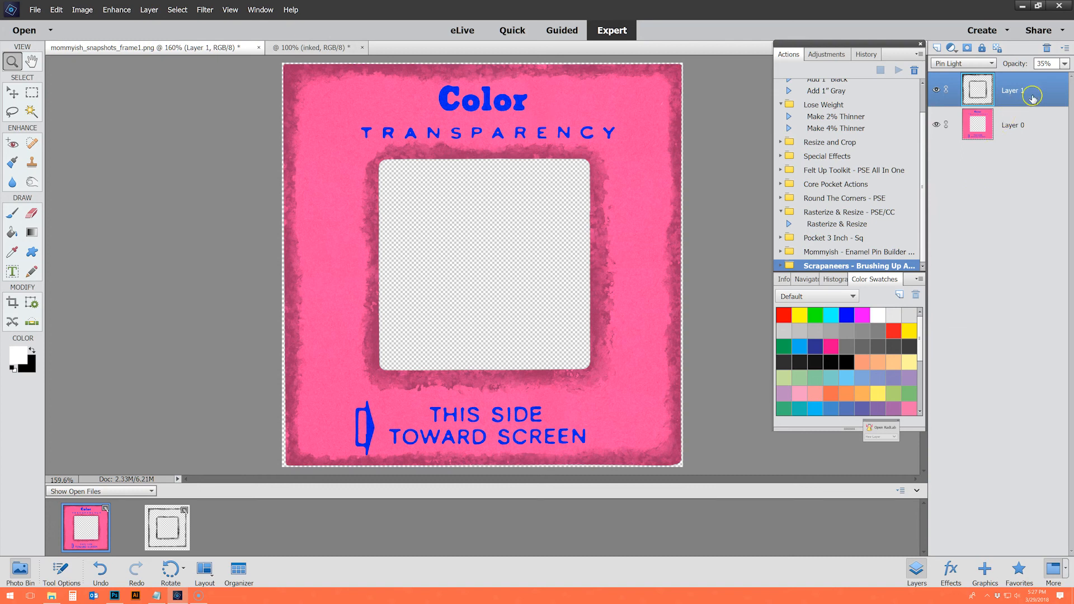
pyautogui.click(983, 67)
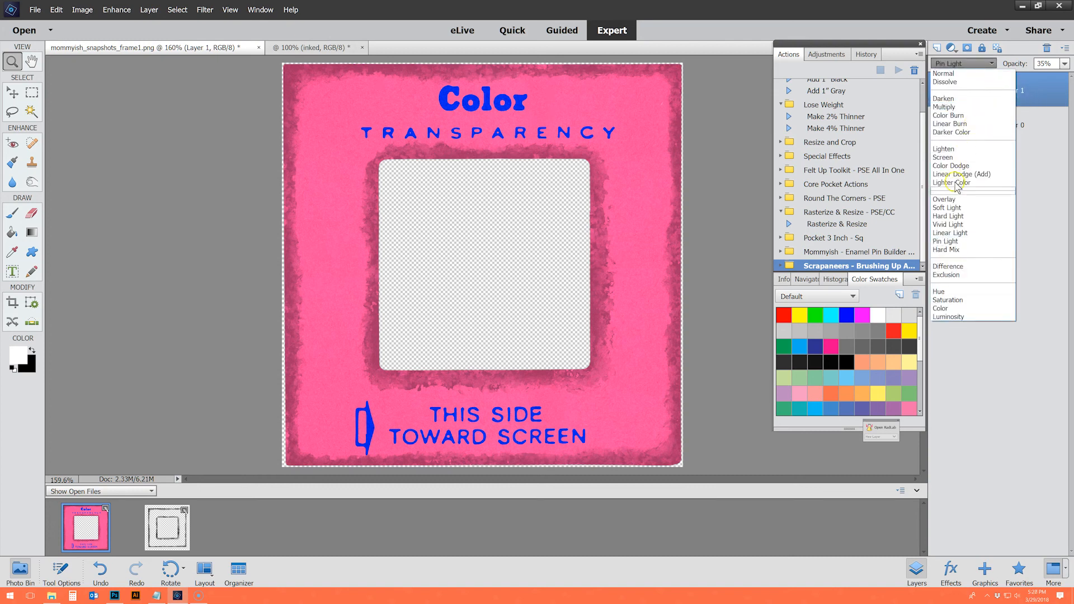
pyautogui.click(956, 200)
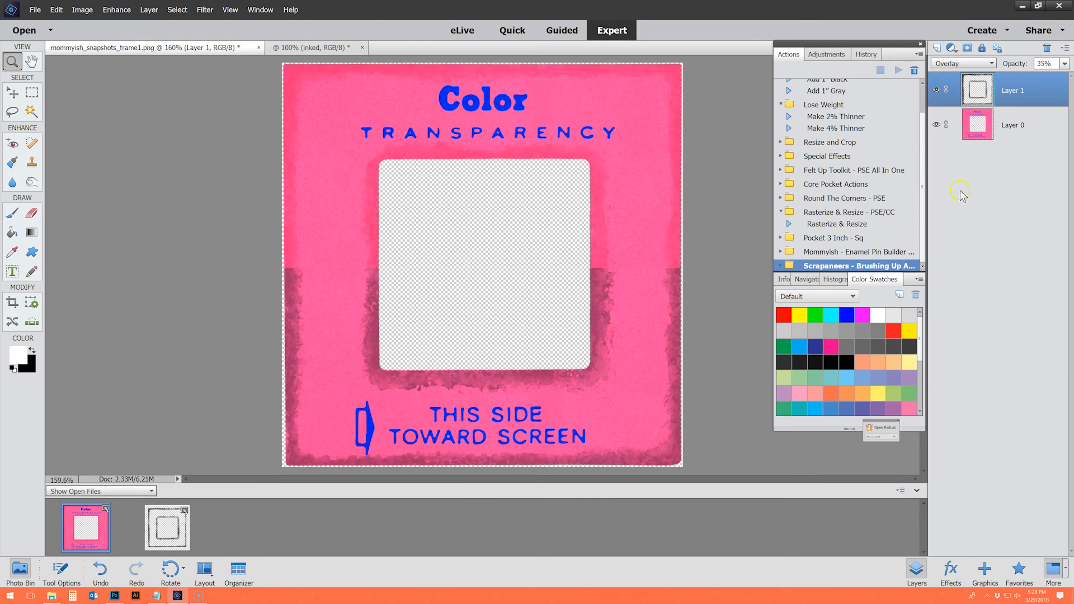
# - Restore the inked edge layer to 100% opacity and the Normal blend mode
pyautogui.click(1064, 63)
pyautogui.moveTo(1031, 77); pyautogui.dragTo(1063, 84)
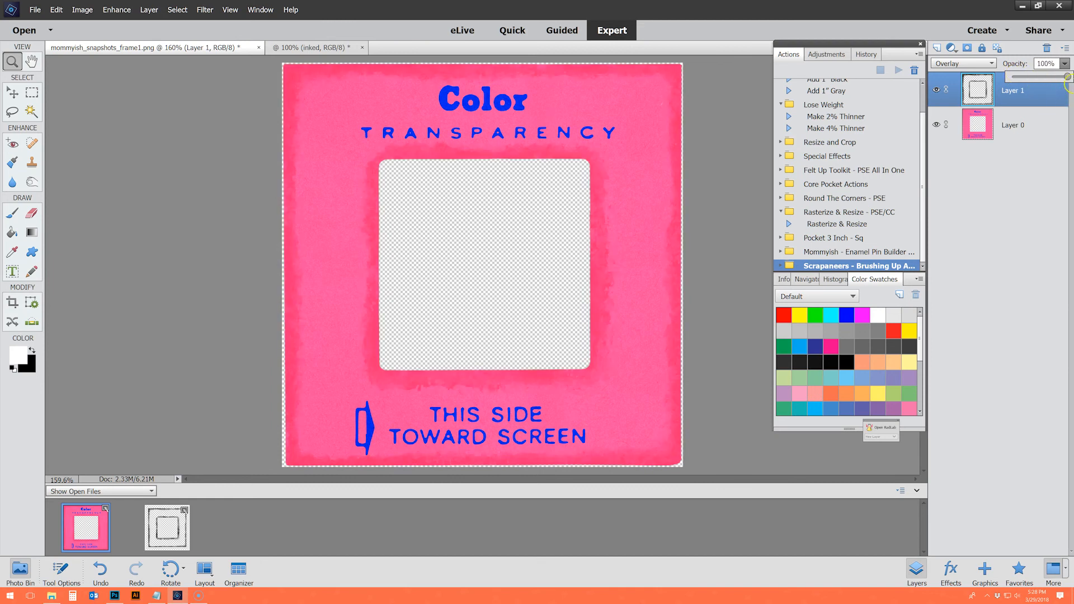
pyautogui.click(949, 65)
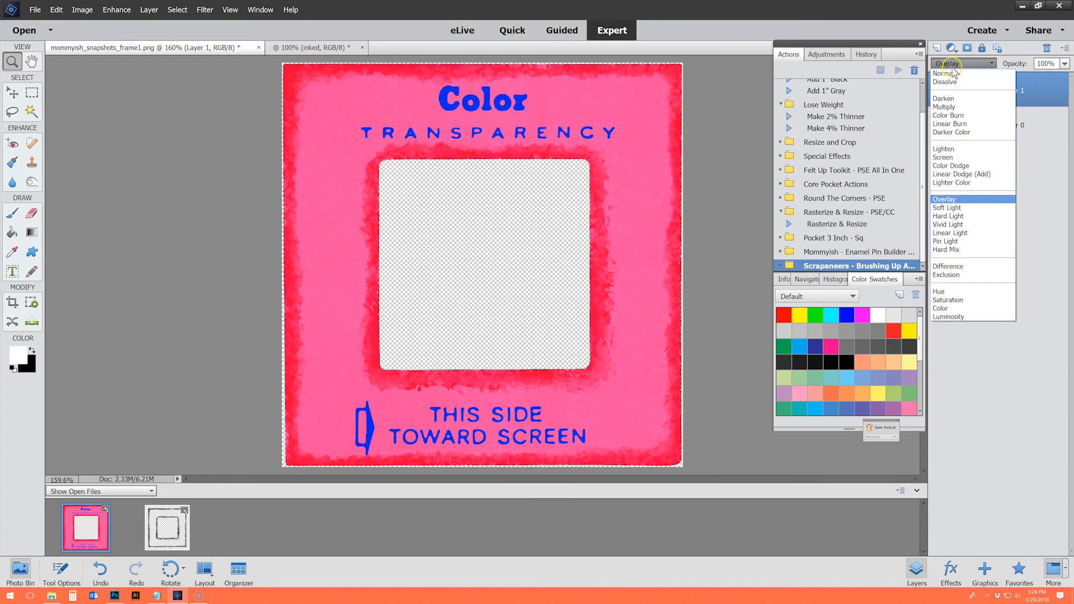
pyautogui.click(950, 72)
# - Open mommyish_snapshots_paper01, copy the striped paper, close the file and paste the paper above the inked edge on the frame
pyautogui.click(35, 9)
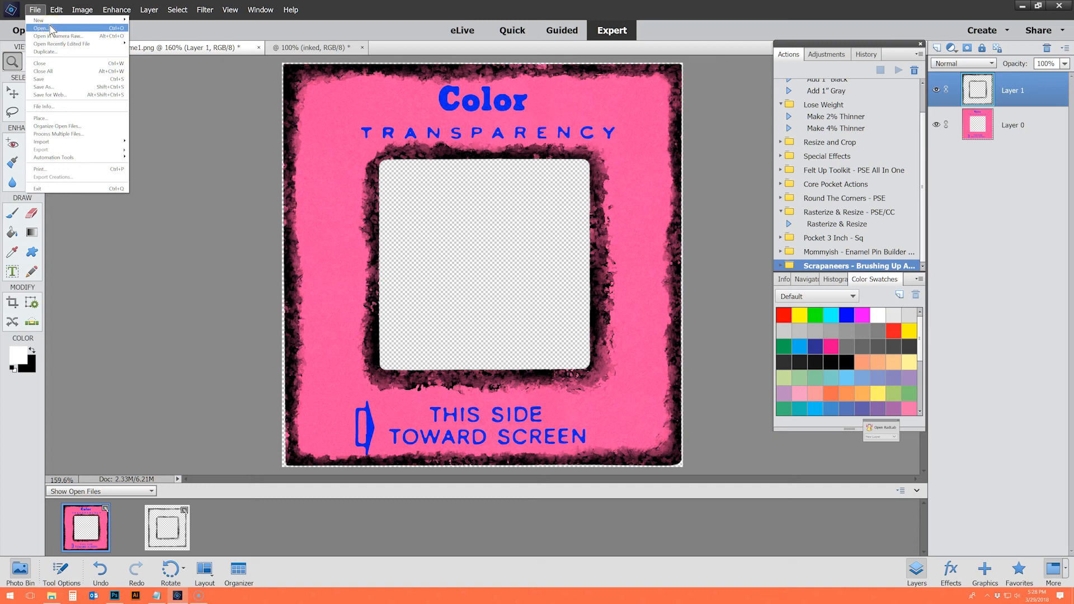
pyautogui.click(51, 28)
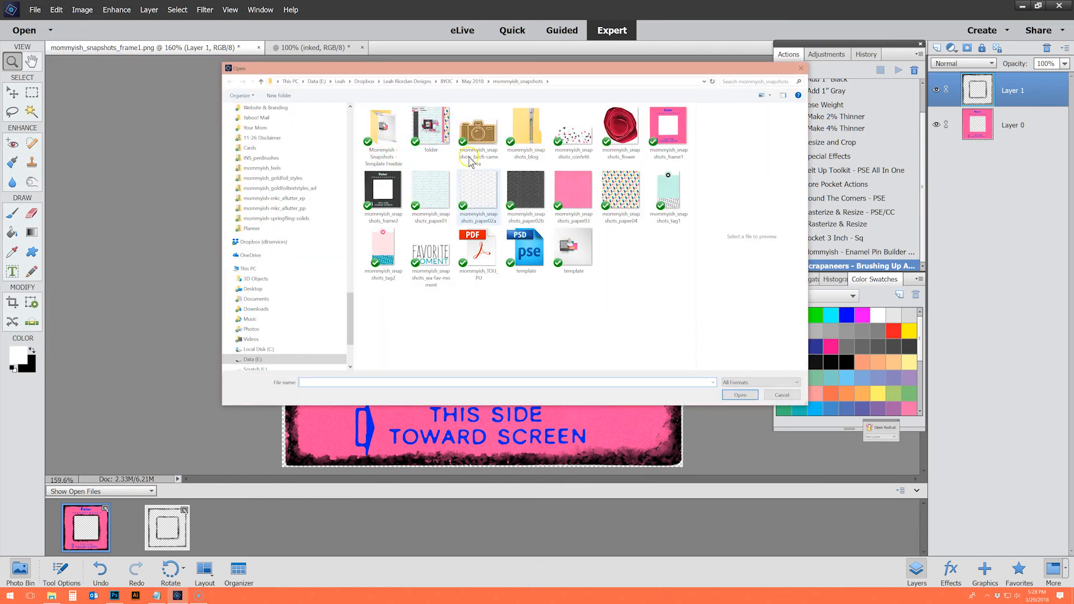
pyautogui.press('Escape')
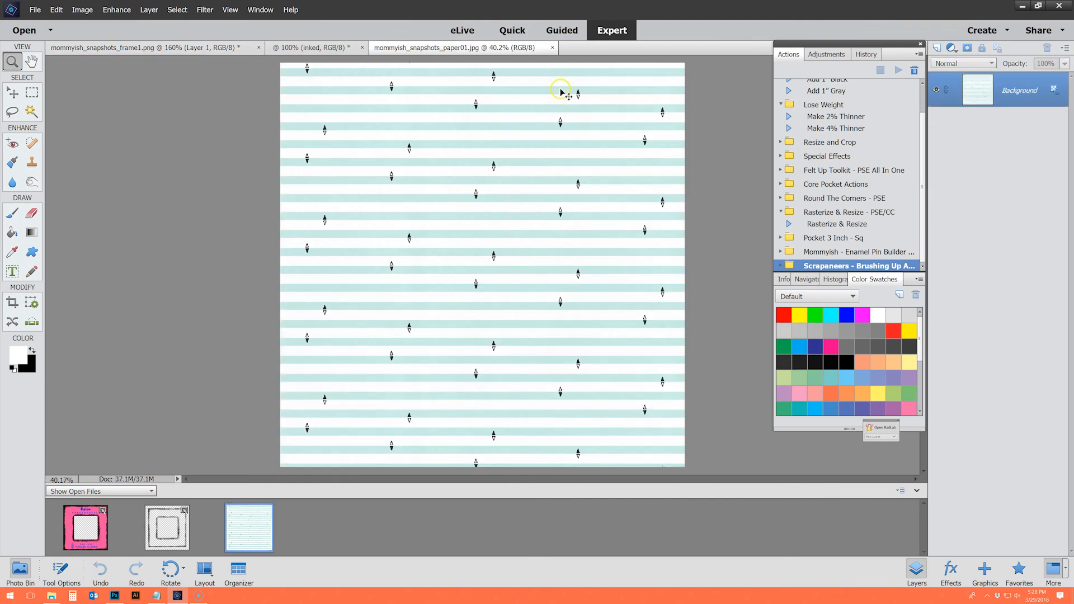
pyautogui.click(552, 47)
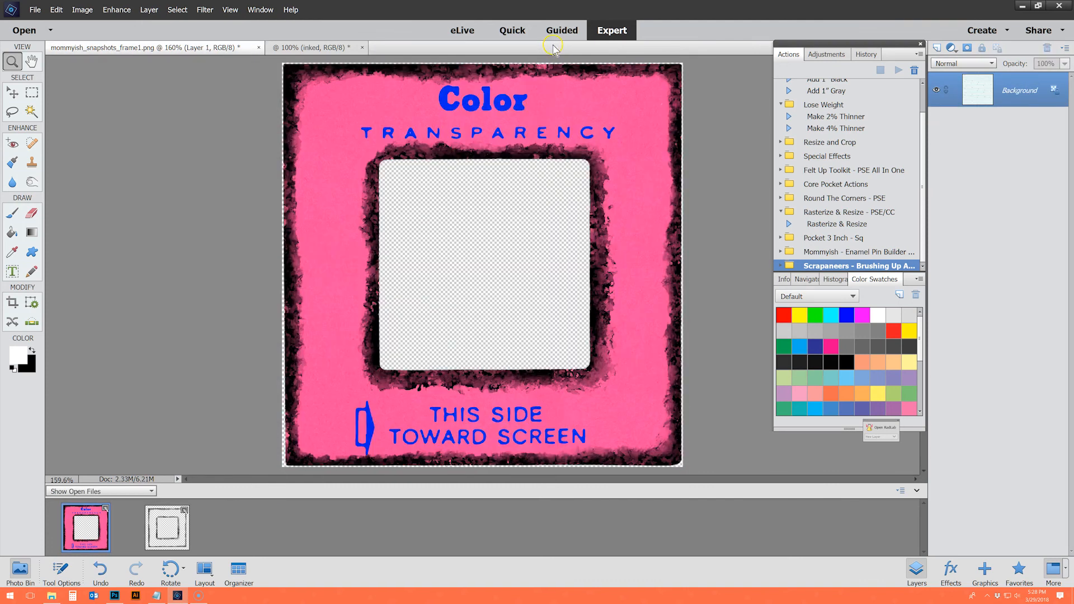
pyautogui.hotkey('ctrl', 'v')
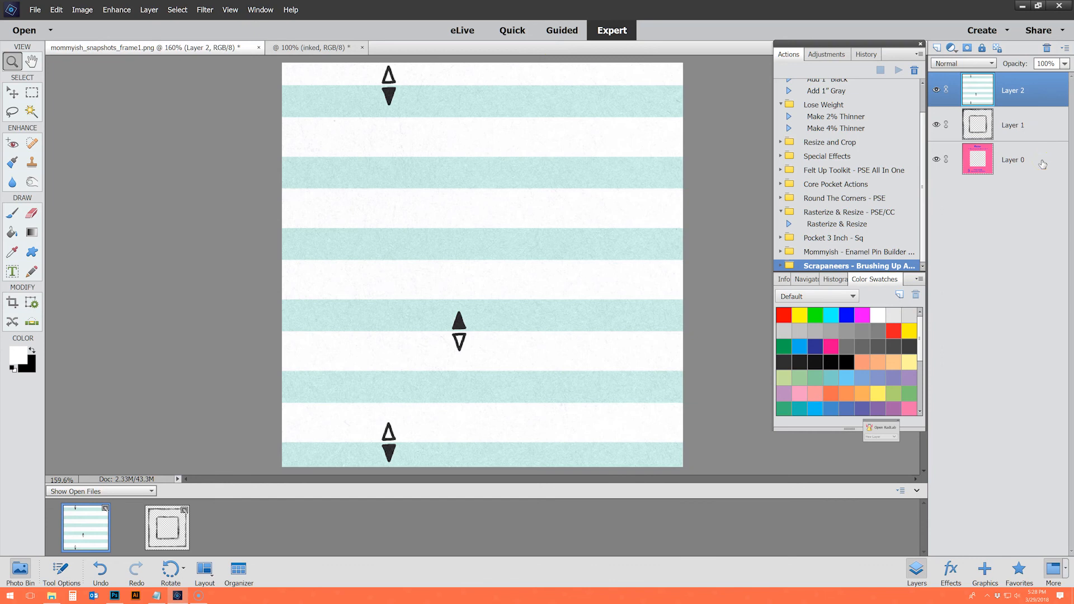
# - Clip the striped paper to the inked edge layer, then scale it to about 80% width and 83% height and reposition it
pyautogui.hotkey('ctrl', 'g')
pyautogui.press('v')
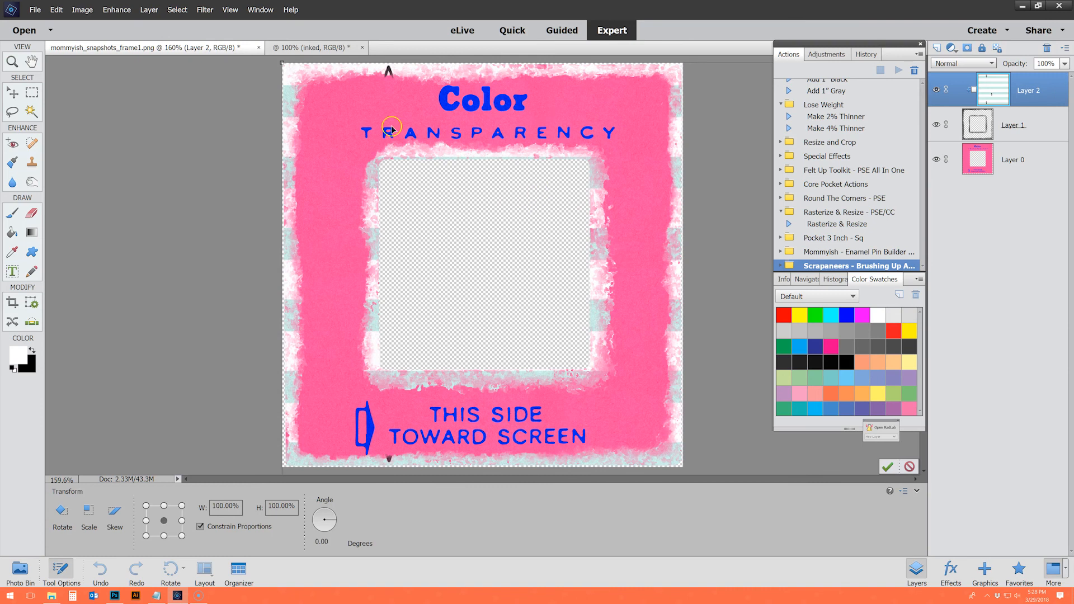
pyautogui.moveTo(283, 65); pyautogui.dragTo(599, 330)
pyautogui.moveTo(664, 361); pyautogui.dragTo(263, 22)
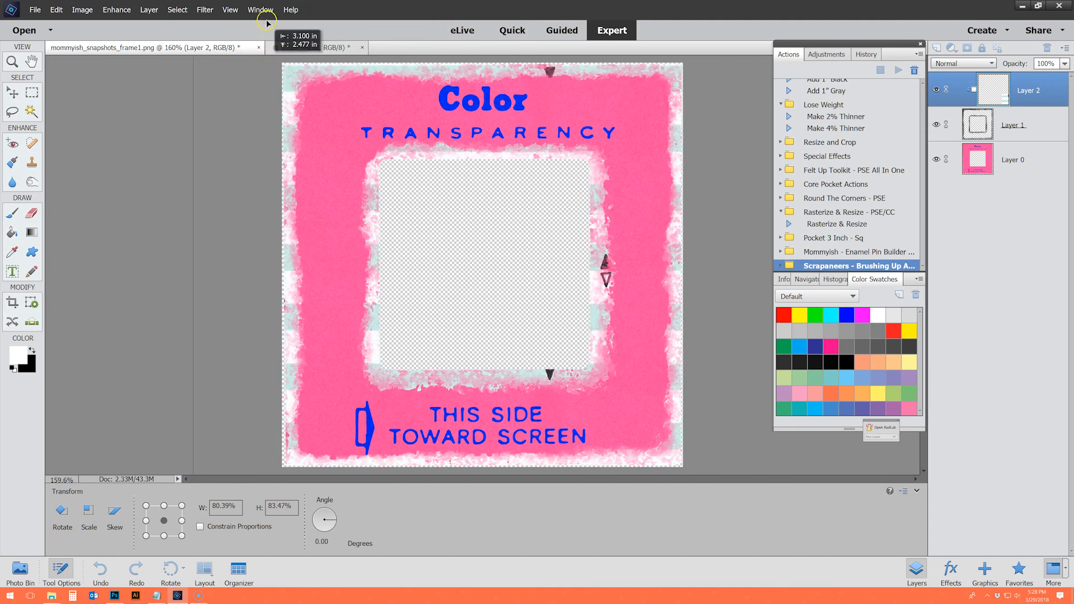
pyautogui.press('z')
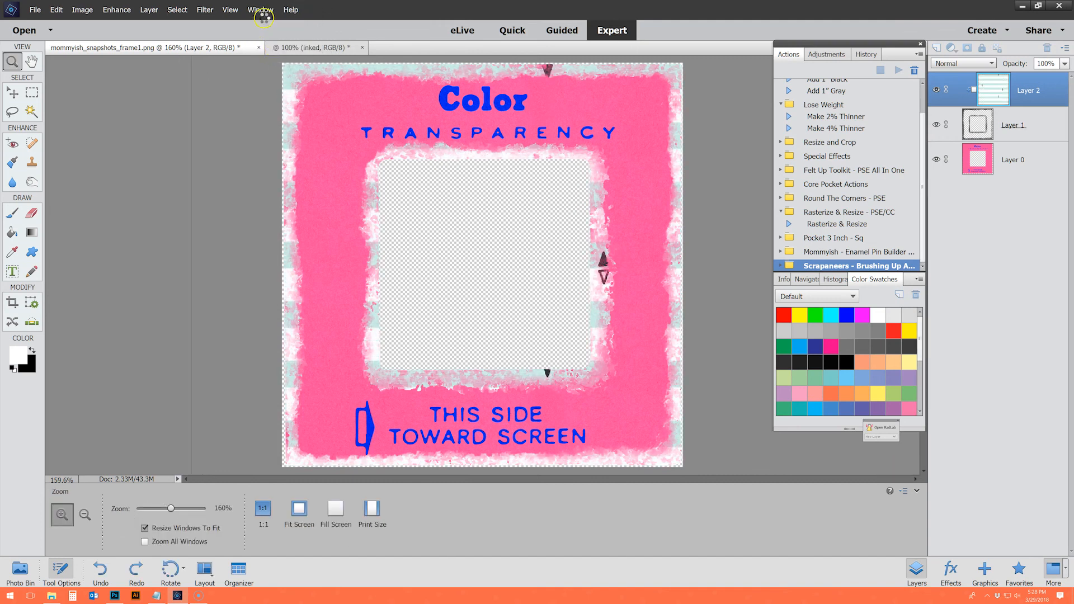